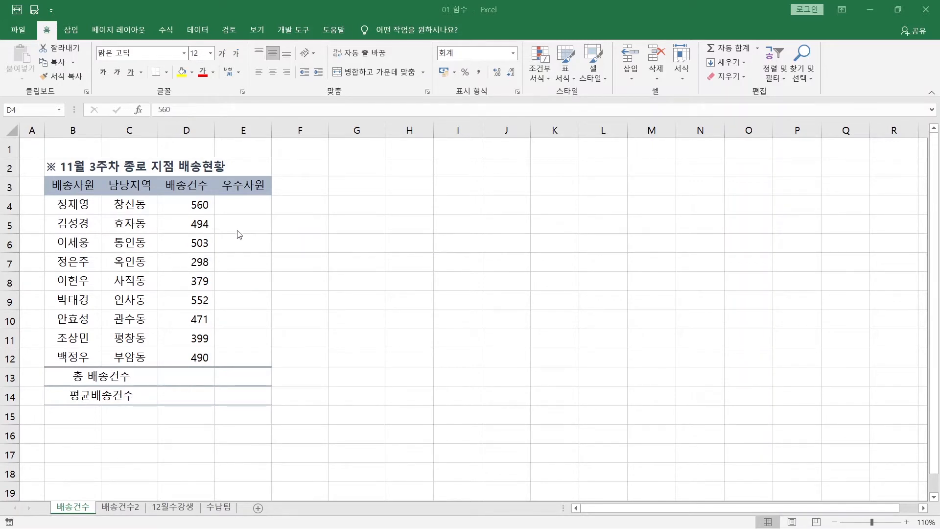
Open the Insert Function dialog for the total deliveries cell D13.
drag(198, 206, 177, 361)
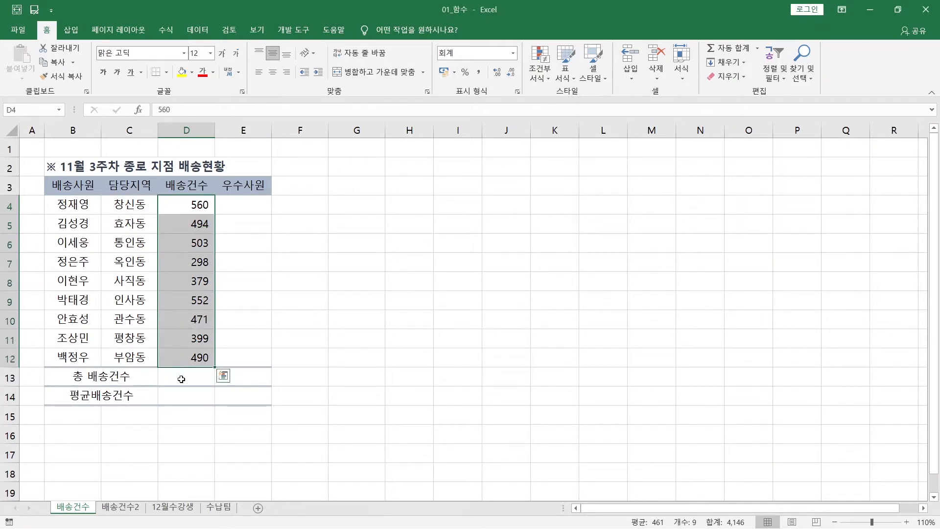
click(182, 380)
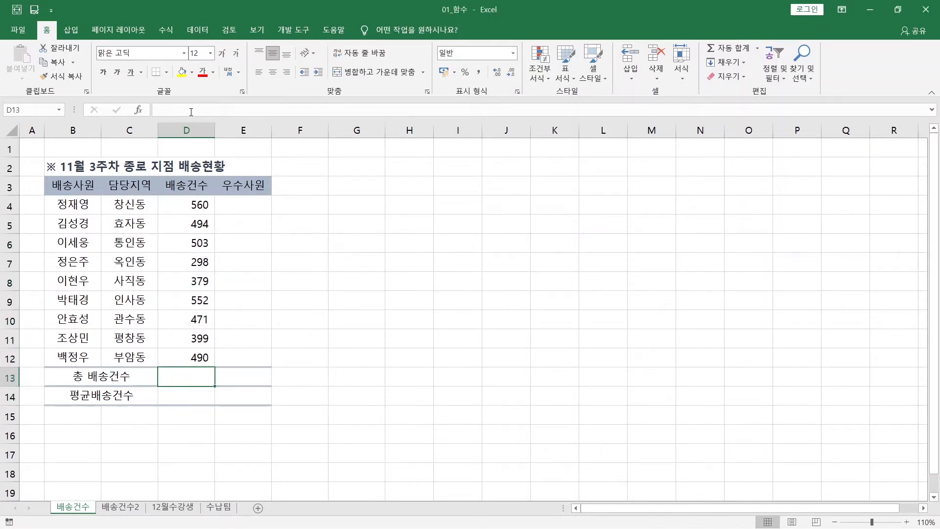
mouse_move(152, 102)
mouse_down()
mouse_move(193, 117)
mouse_move(238, 117)
mouse_up()
click(166, 31)
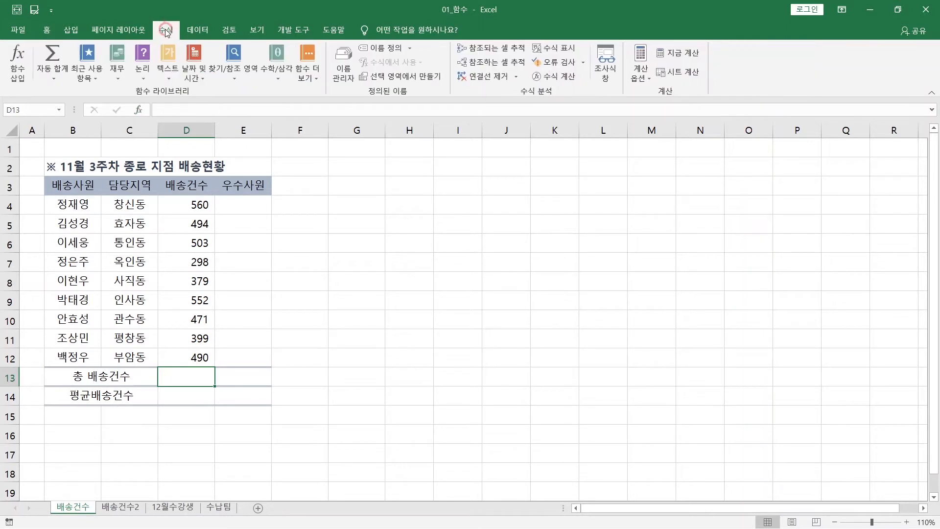
click(15, 70)
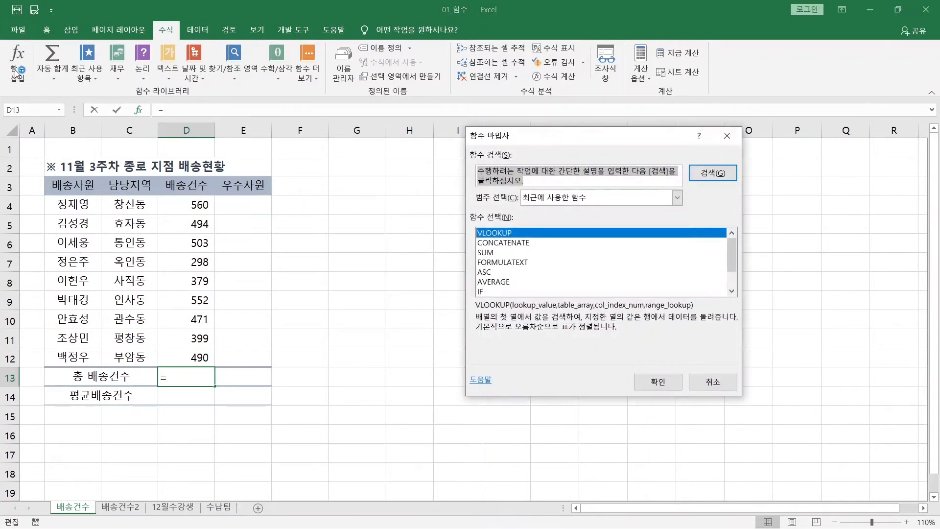
Search for the SUM function, choose it from the results and open its arguments for D13.
drag(594, 141, 506, 160)
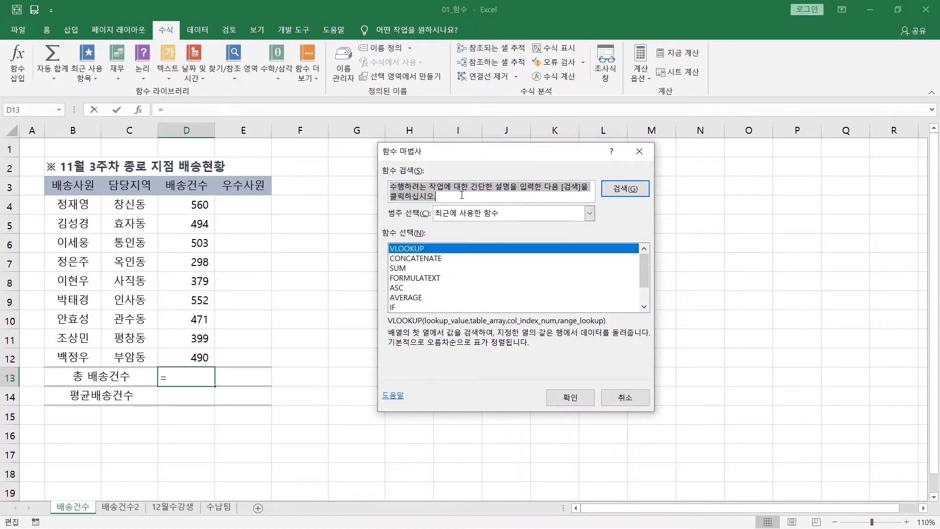
drag(462, 195, 394, 186)
click(460, 214)
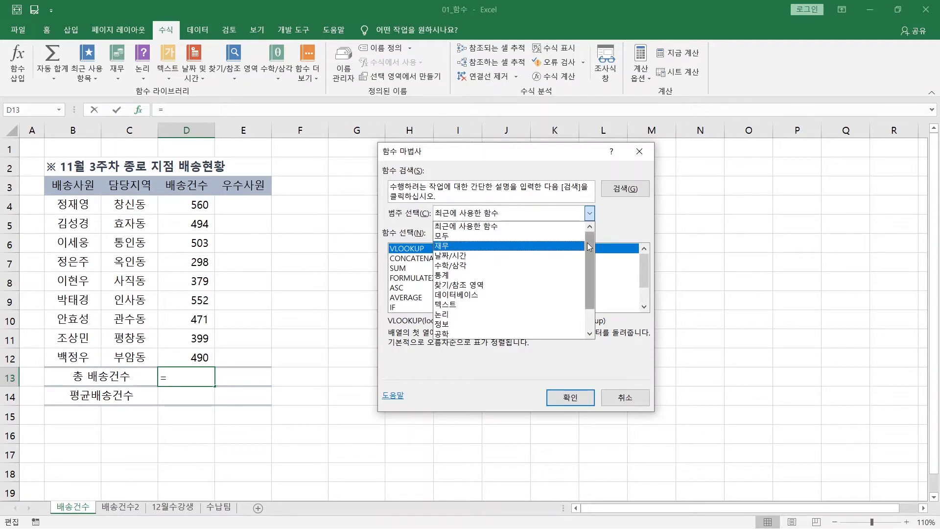
click(616, 225)
click(443, 193)
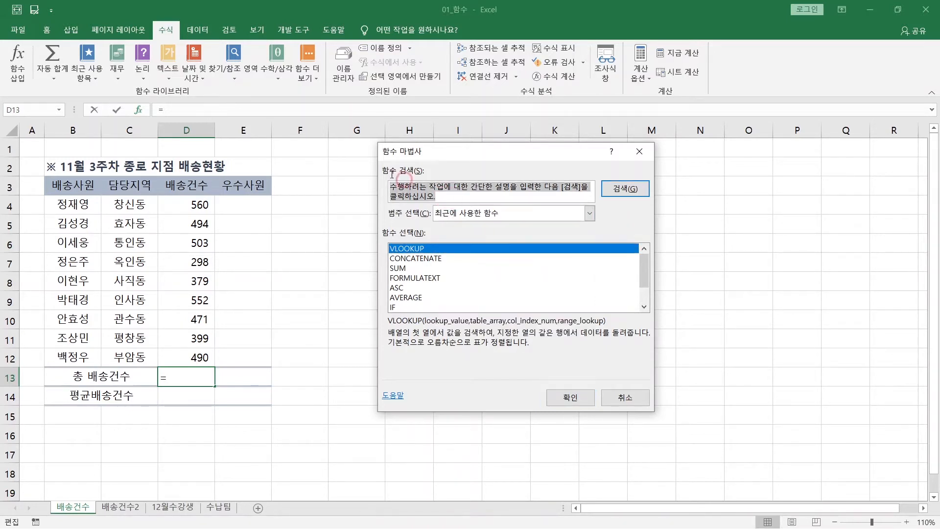
text(SUM)
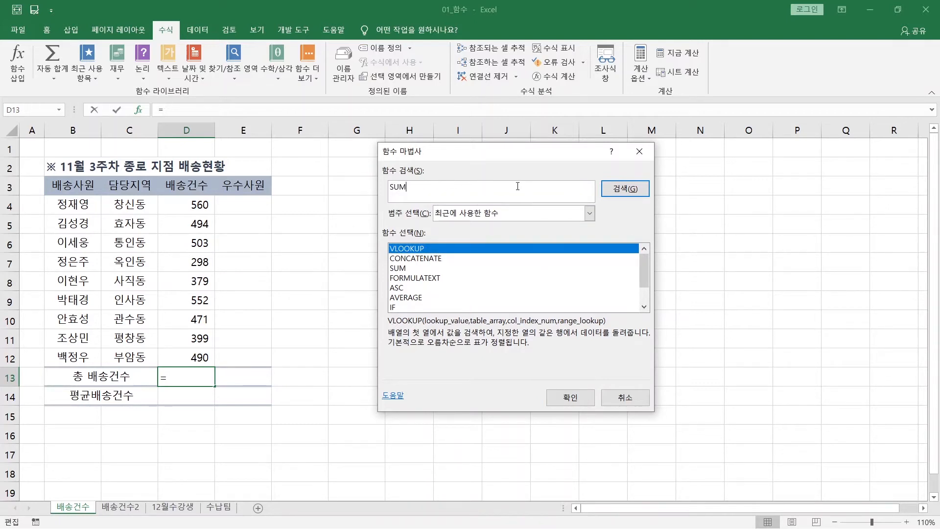
click(607, 191)
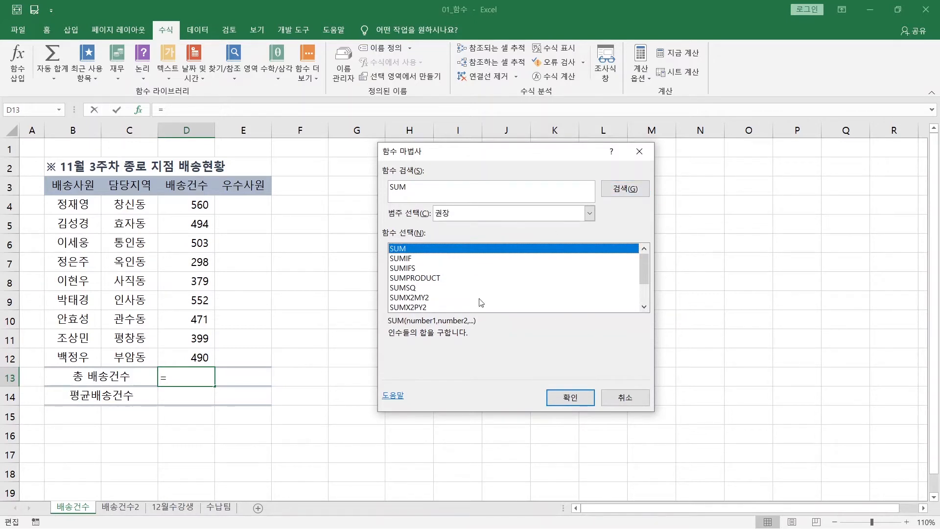
click(432, 258)
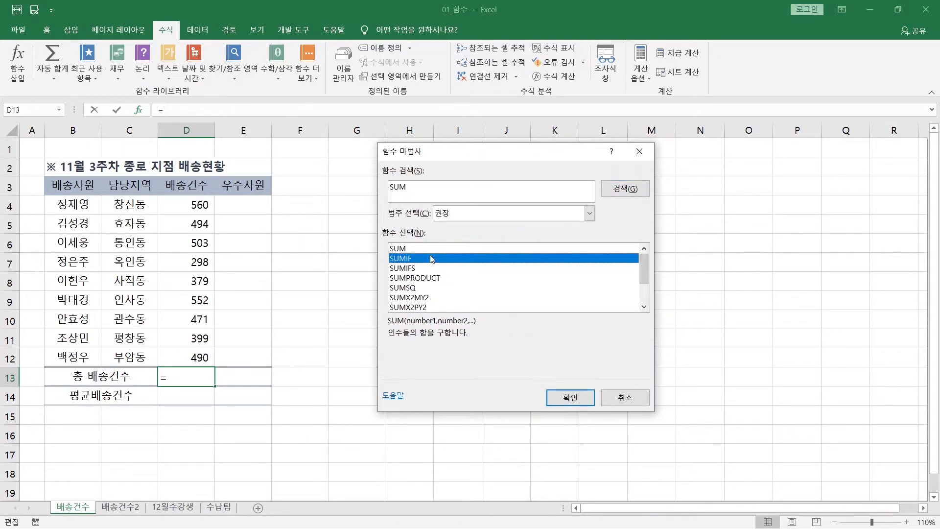
click(432, 278)
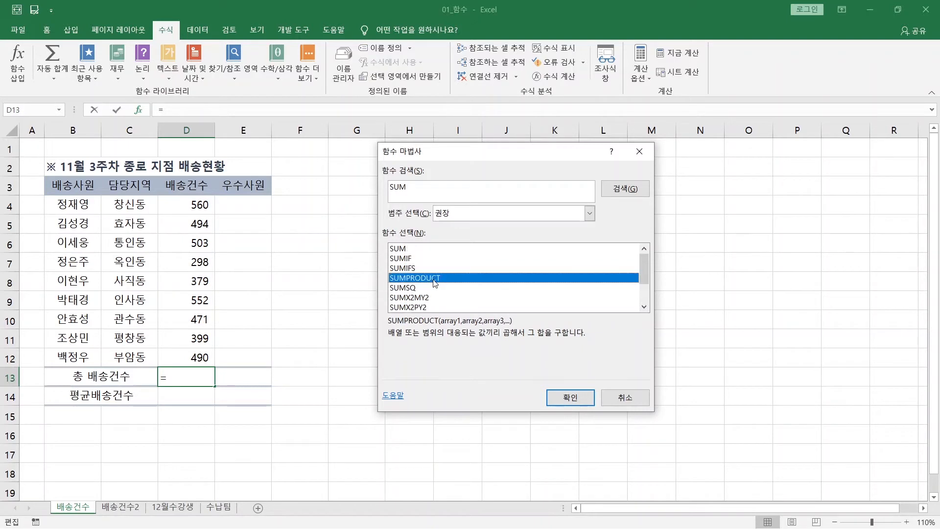
click(419, 250)
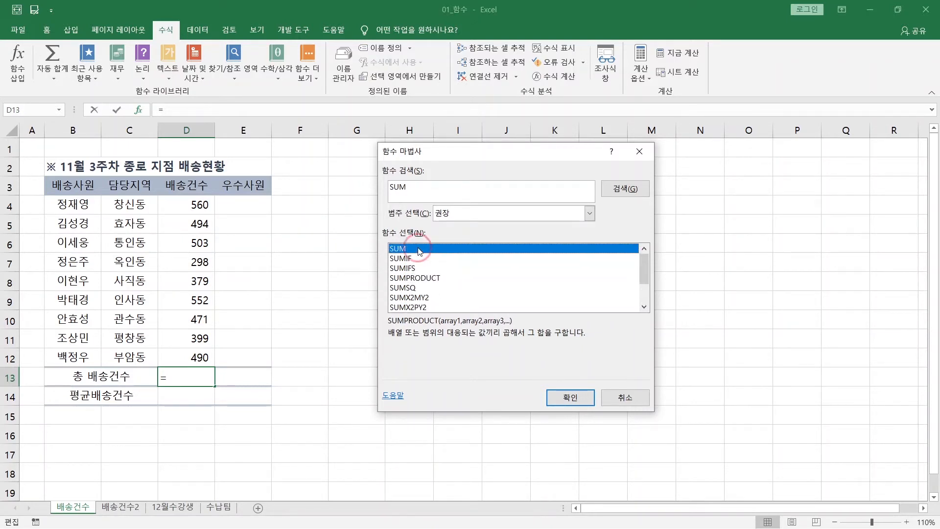
click(556, 402)
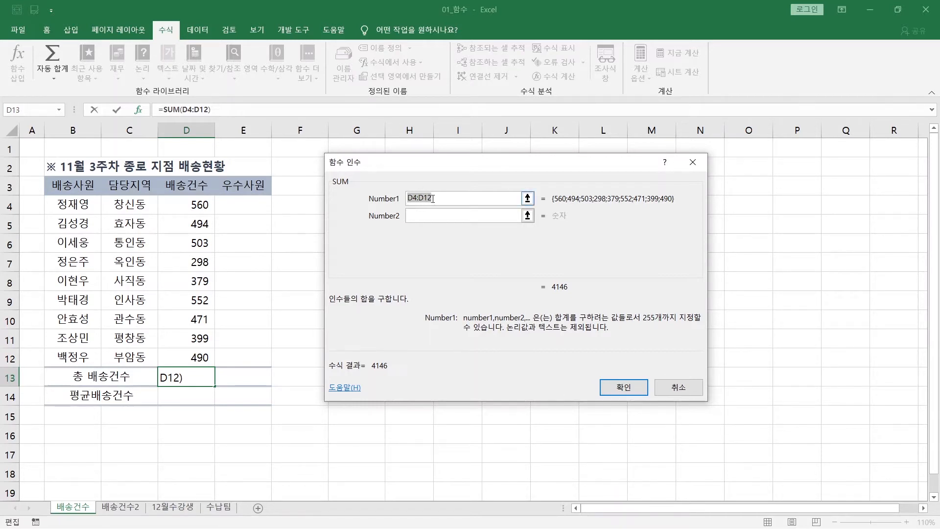
Set the SUM function's first argument to the range D4:D12 and insert the formula in D13.
click(378, 194)
drag(166, 206, 182, 358)
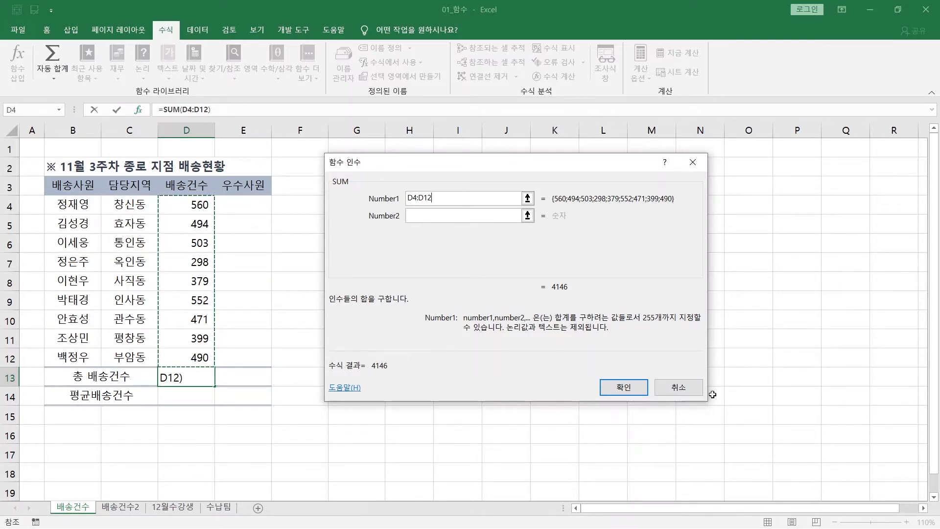
click(642, 394)
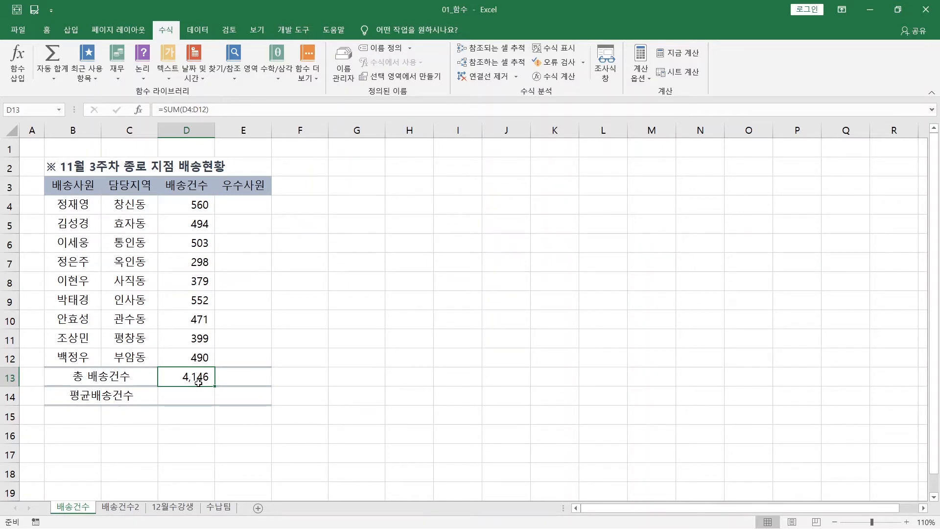
Clear cell D13 and try starting =SUM( there with its arguments dialog, leaving the formula unentered.
key(Delete)
text(=)
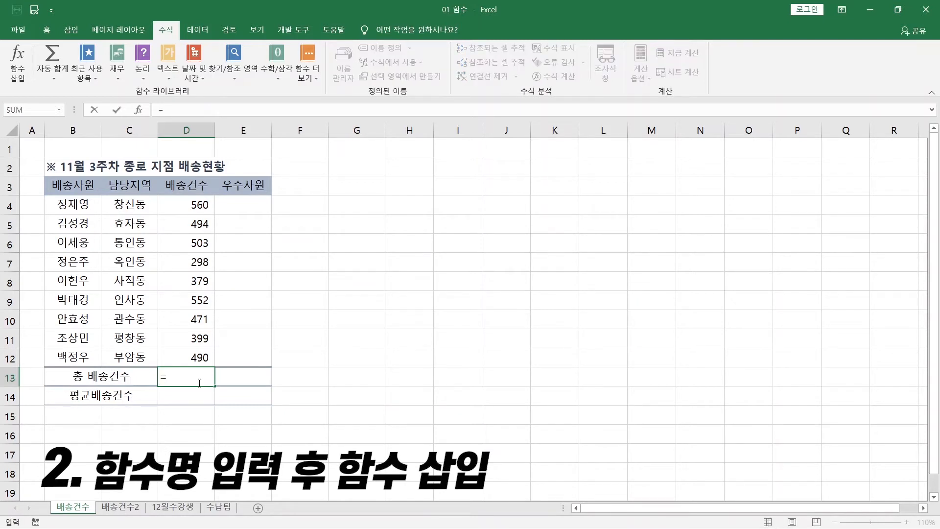
text(SUM)
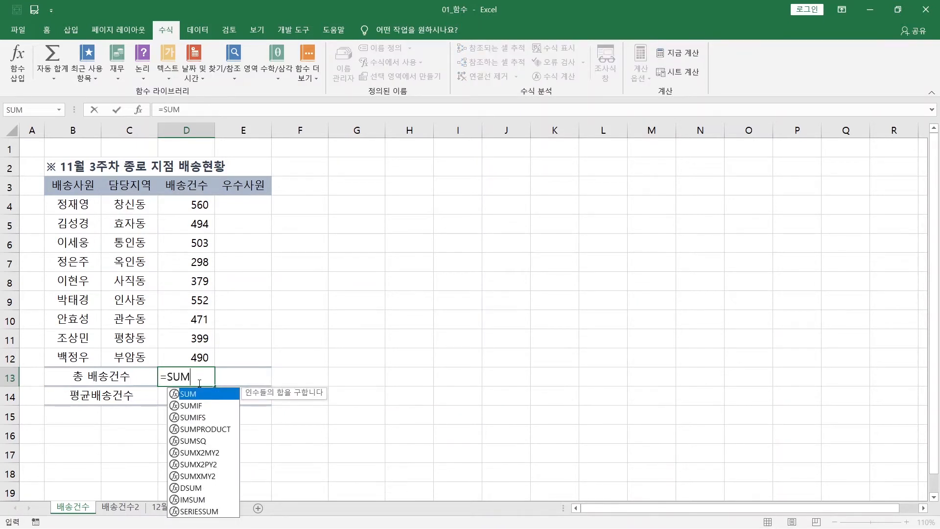
key(Tab)
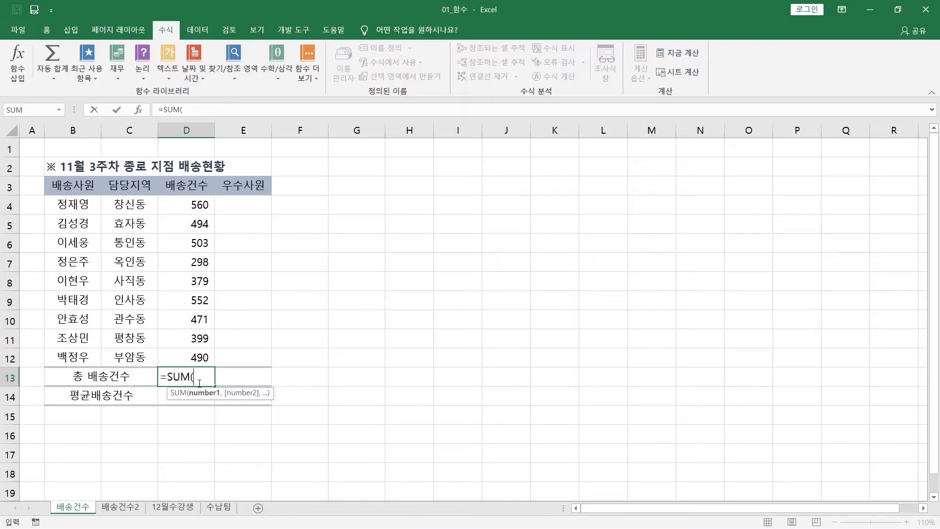
click(140, 112)
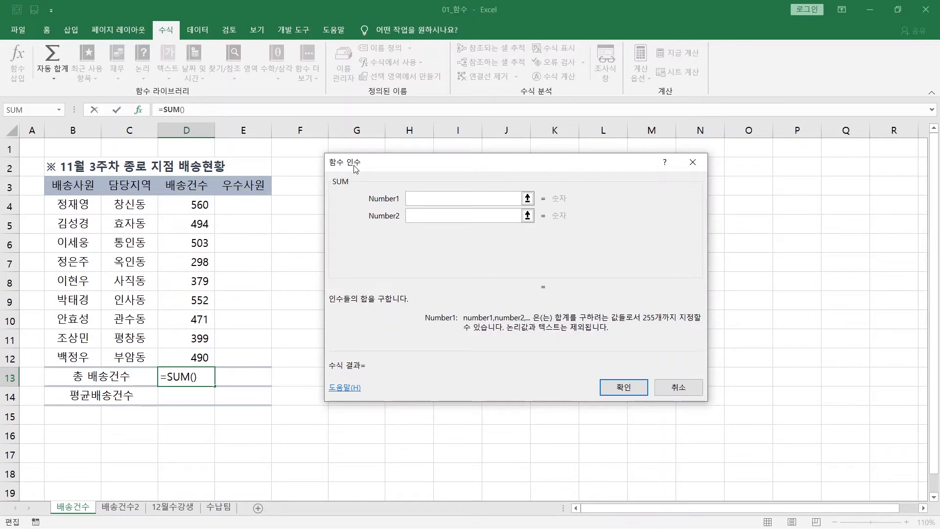
key(Escape)
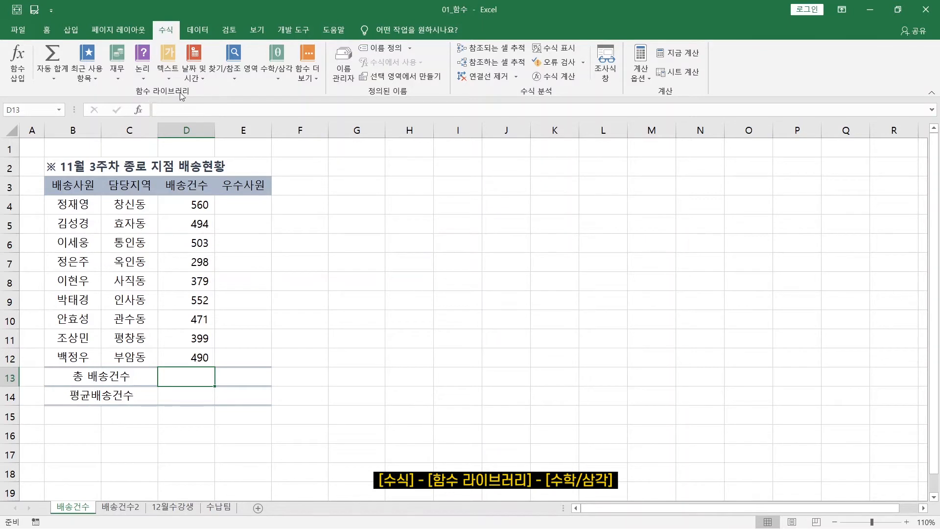
Try to insert SUM in D13 from the math and trigonometry function library, leaving the cell empty.
click(272, 80)
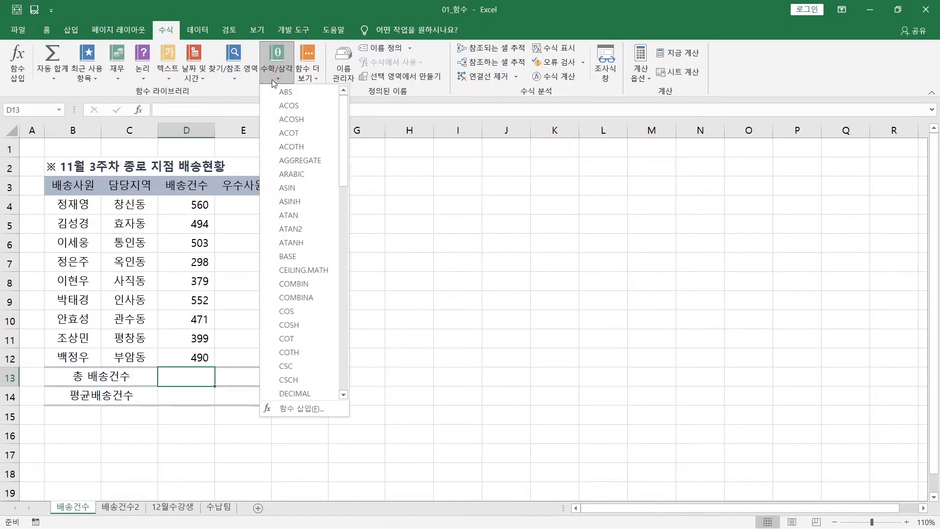
scroll(321, 212, down, 13)
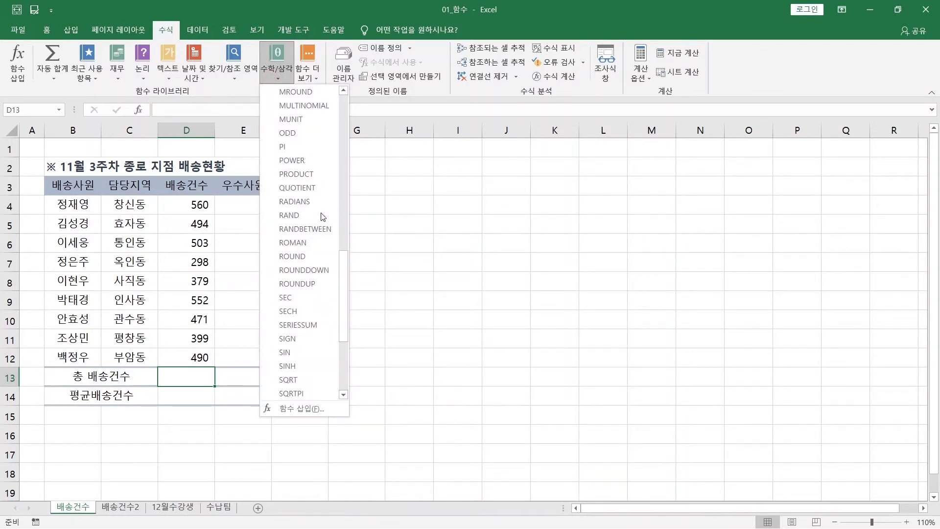
scroll(315, 255, down, 2)
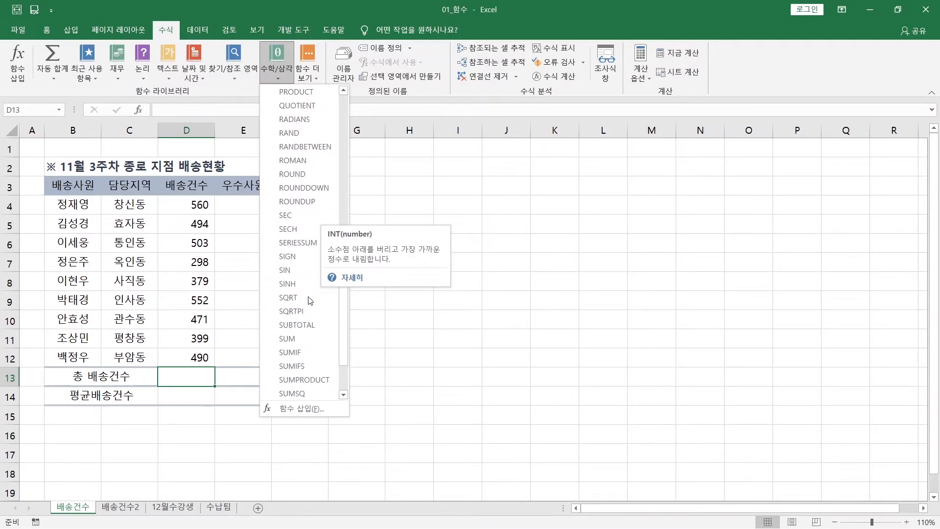
click(305, 338)
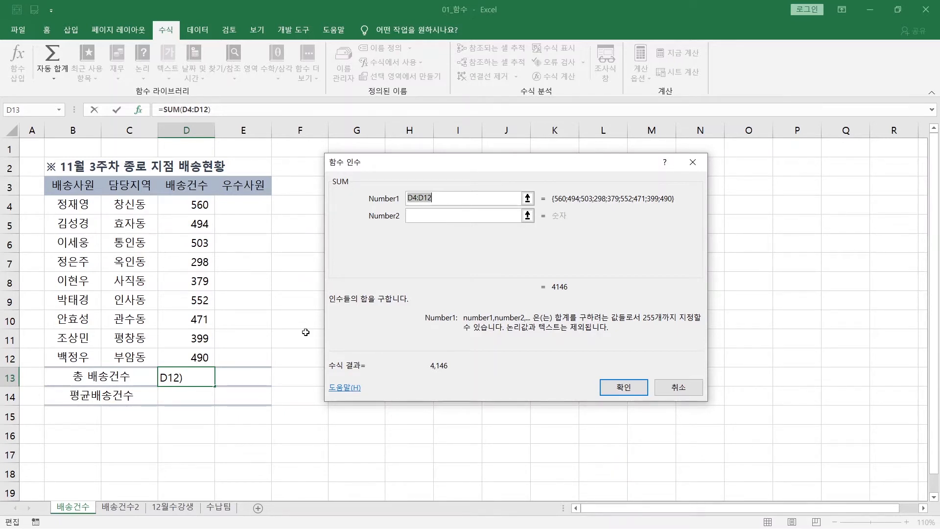
key(Escape)
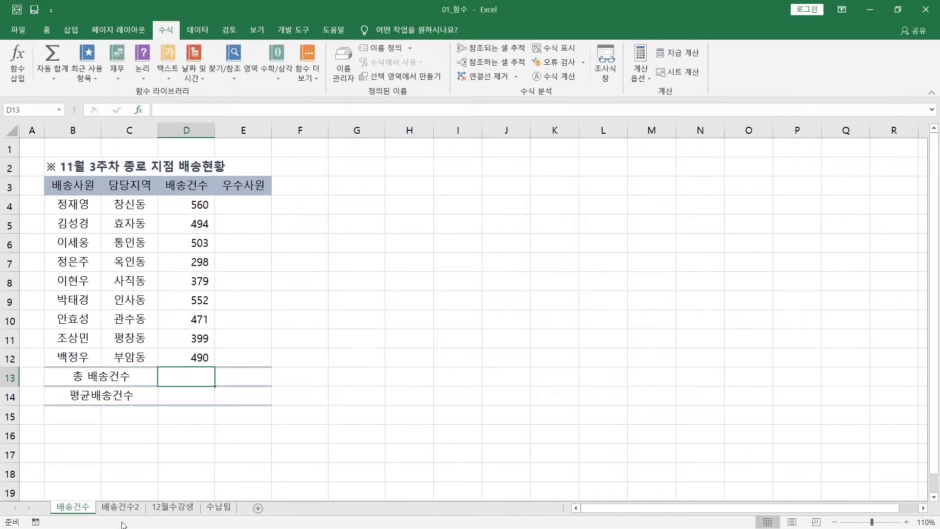
On the 배송건수2 sheet, enter =AVERAGE(D4:D12) in the average deliveries cell D14.
click(122, 509)
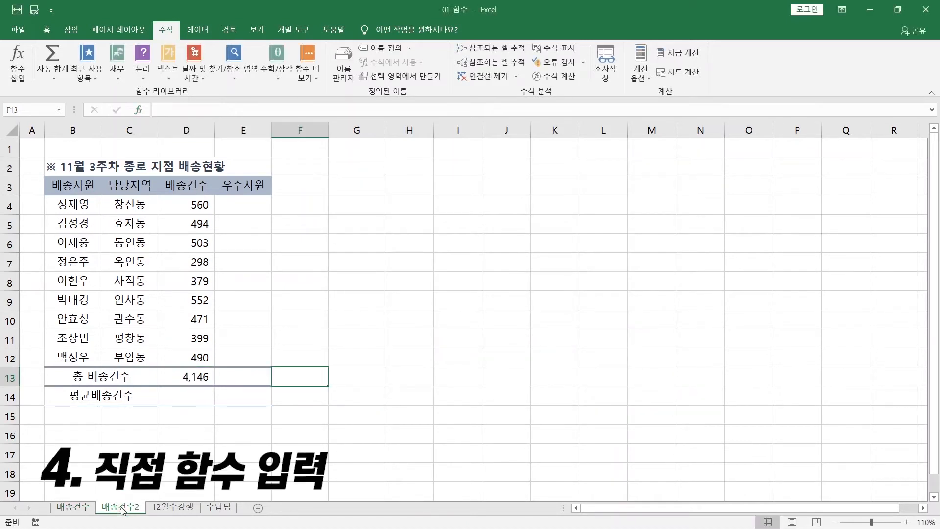
click(188, 397)
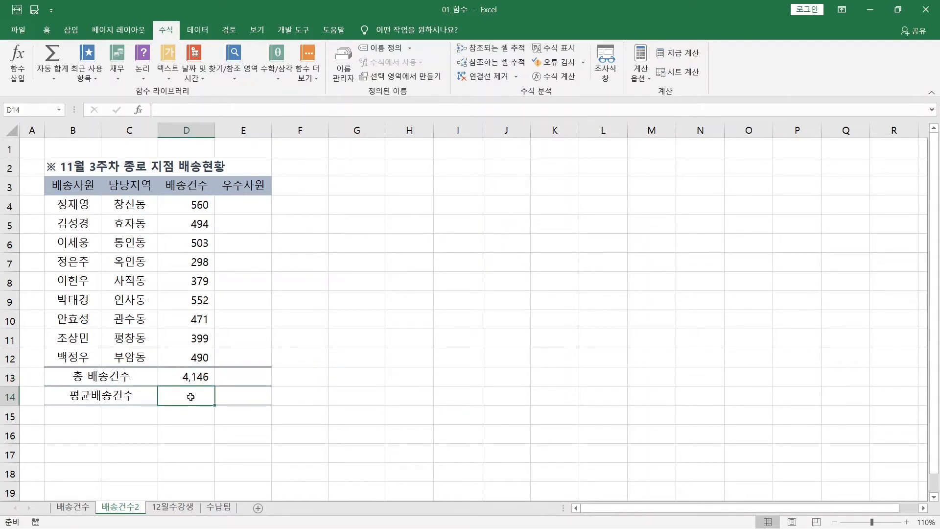
click(188, 110)
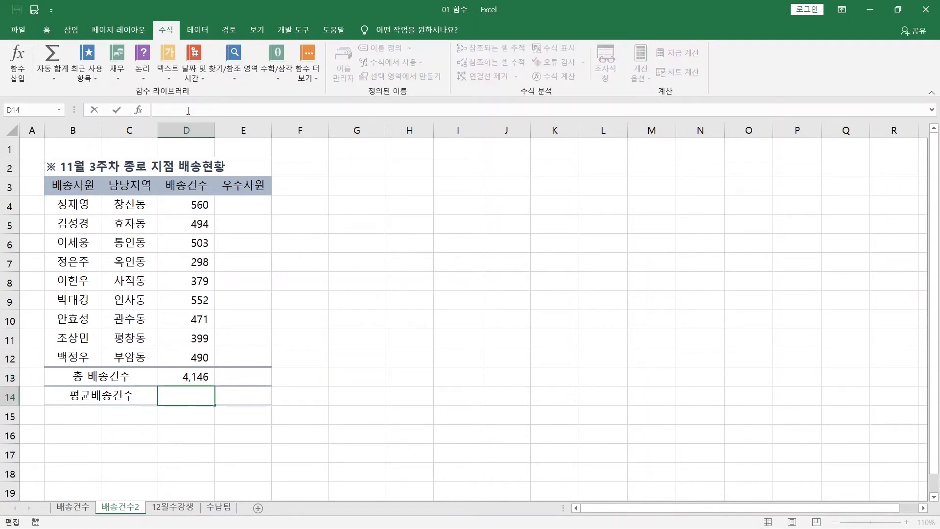
click(188, 397)
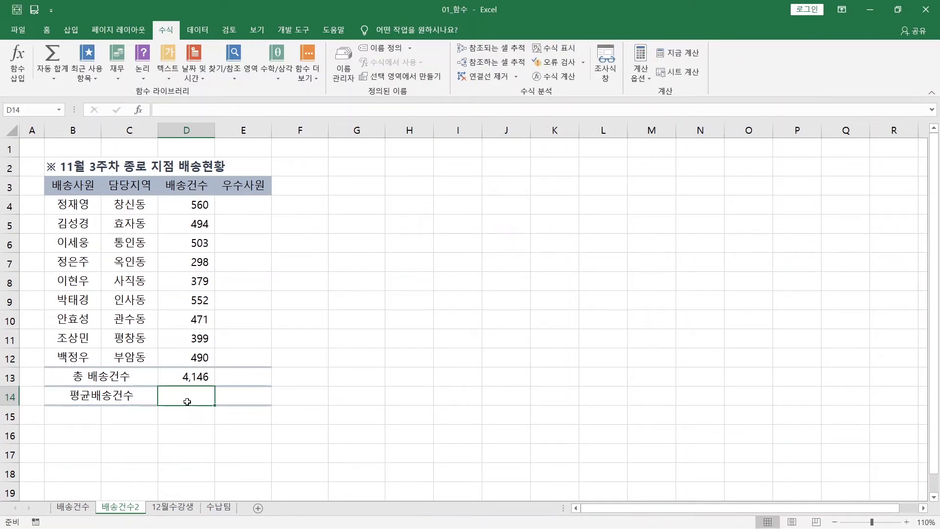
text(=)
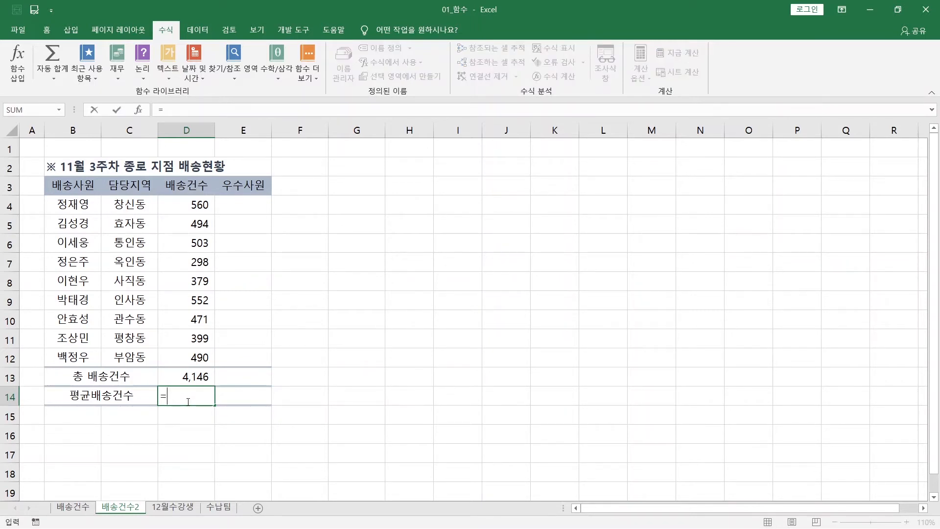
text(AVERAGE()
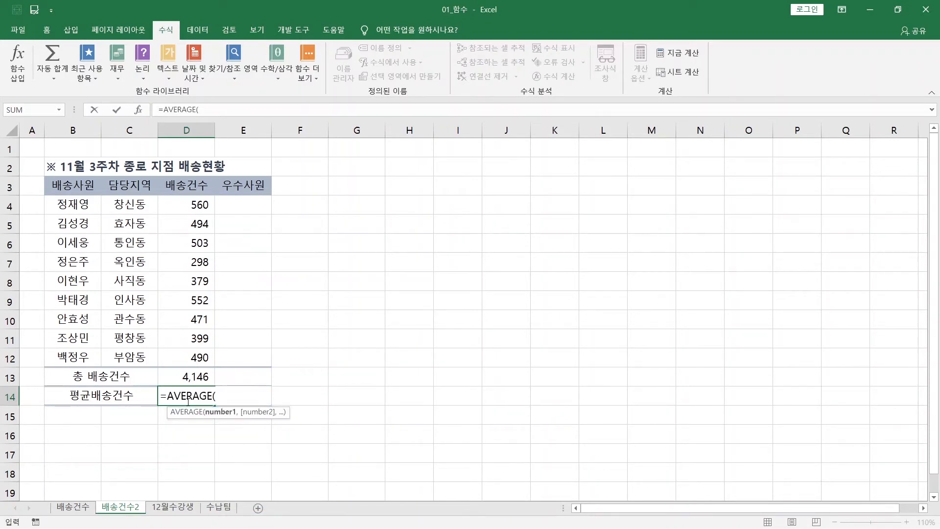
key(Up)
key(Up)
key(ctrl+shift+Up)
key(shift+Down)
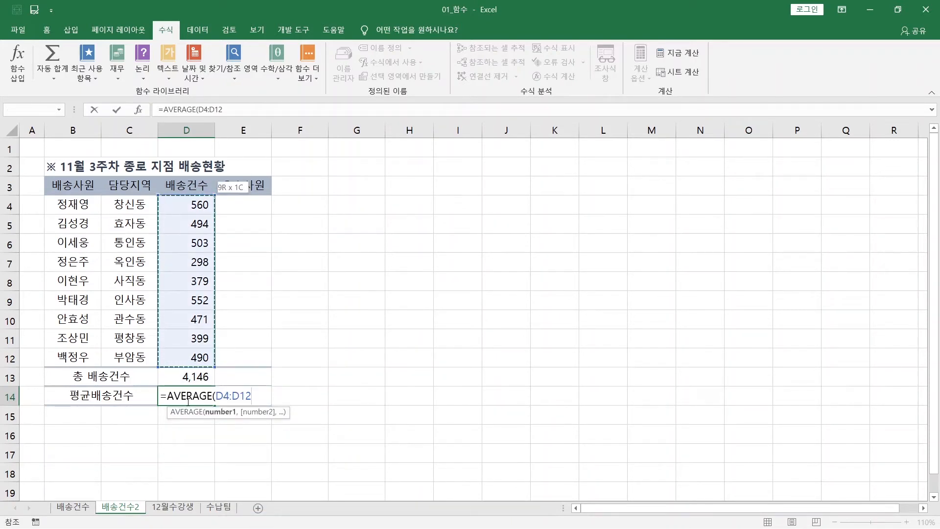
text())
key(Return)
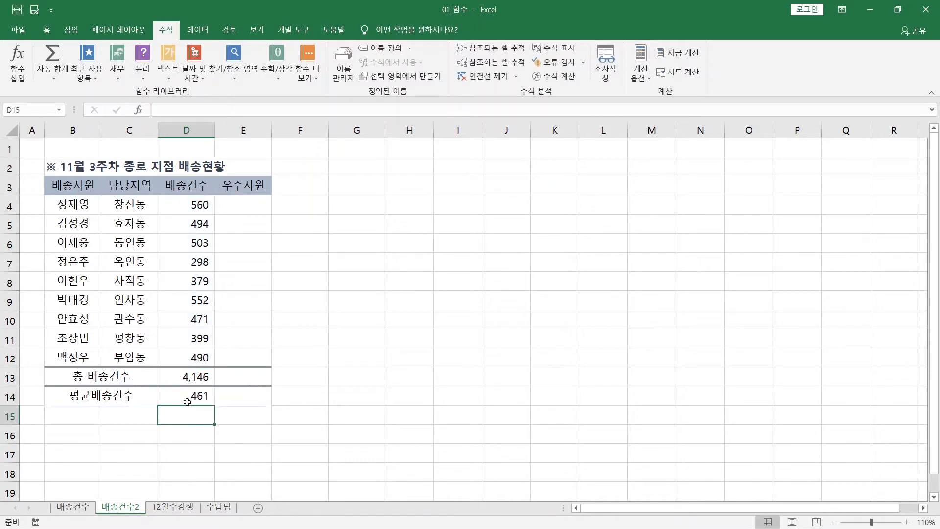
Inspect the D4:D12 argument inside the AVERAGE formula in cell D14.
click(187, 401)
key(F2)
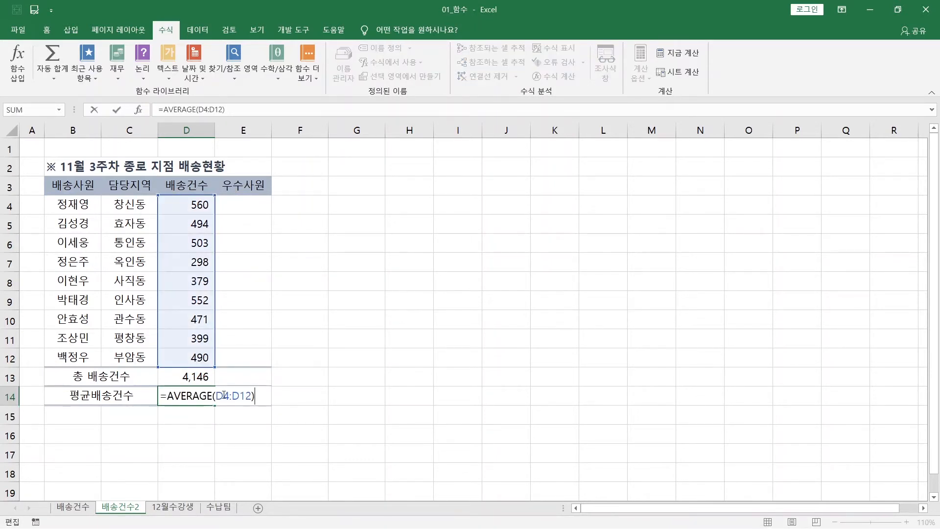
click(224, 396)
drag(230, 397, 251, 399)
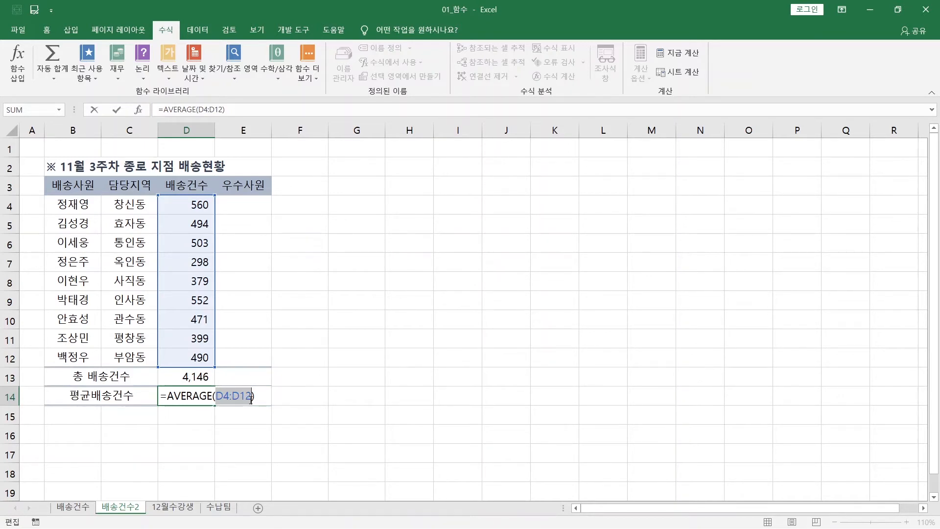
click(251, 398)
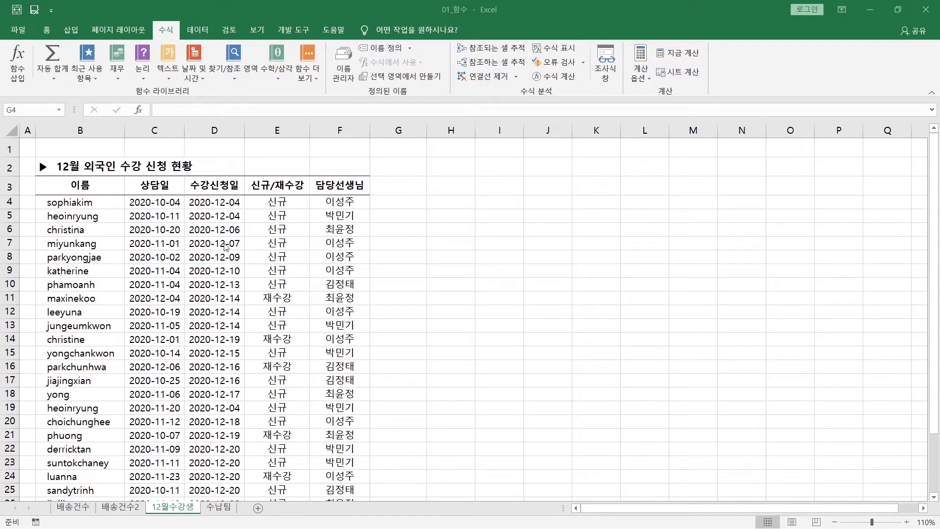
Compare the student lists on the 12월수강생 and 수납팀 sheets.
click(241, 254)
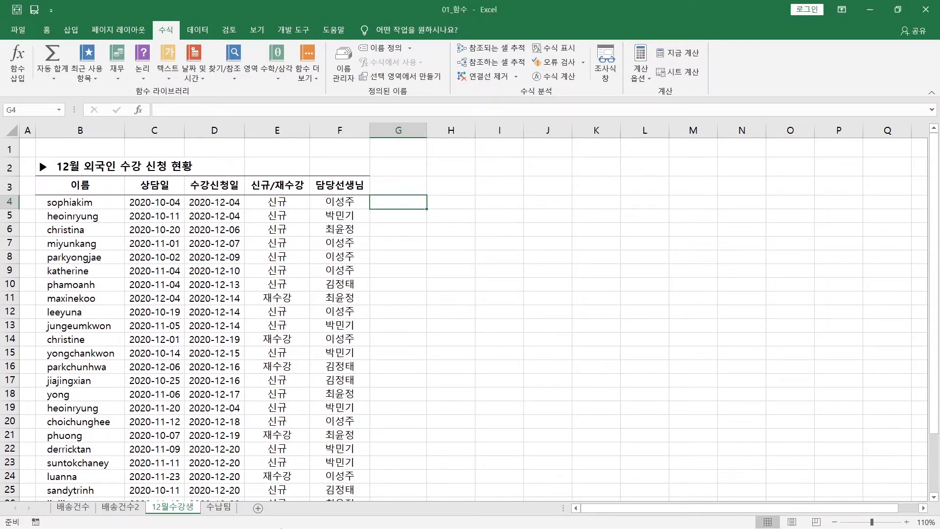
click(221, 512)
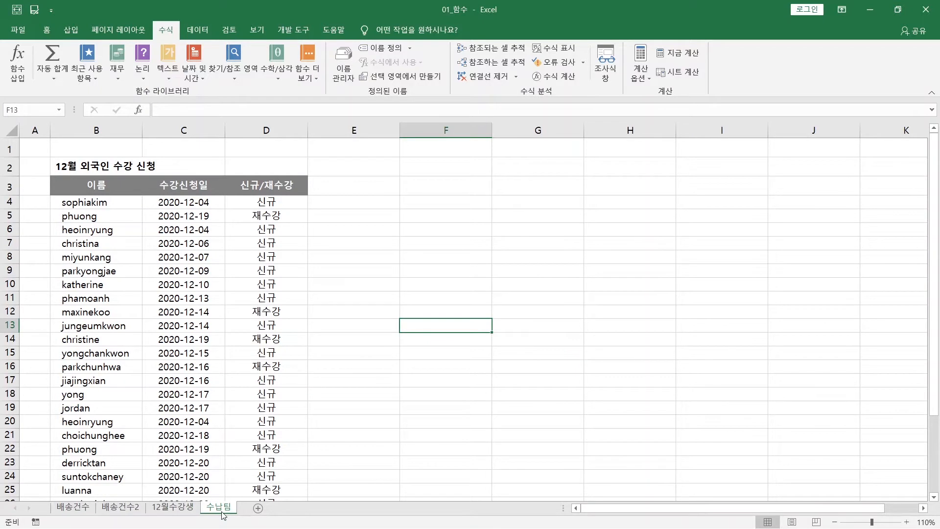
click(188, 509)
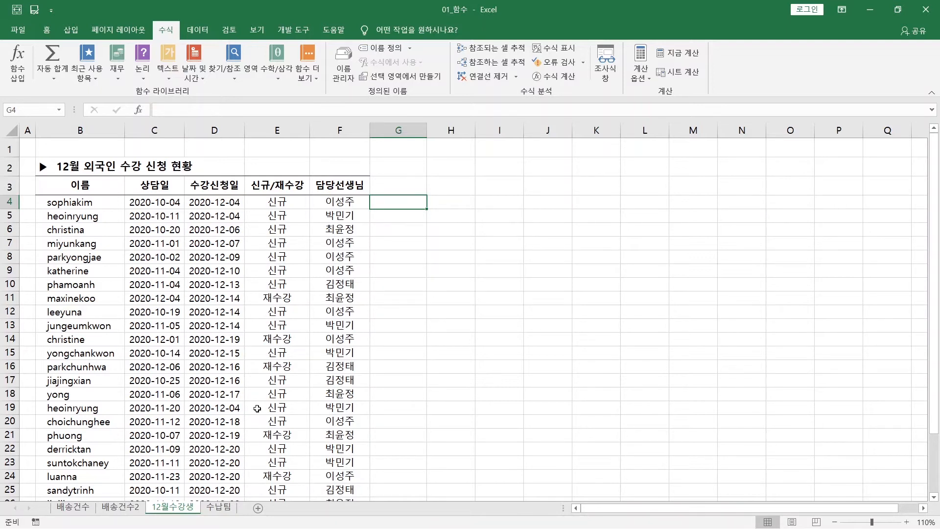
click(228, 509)
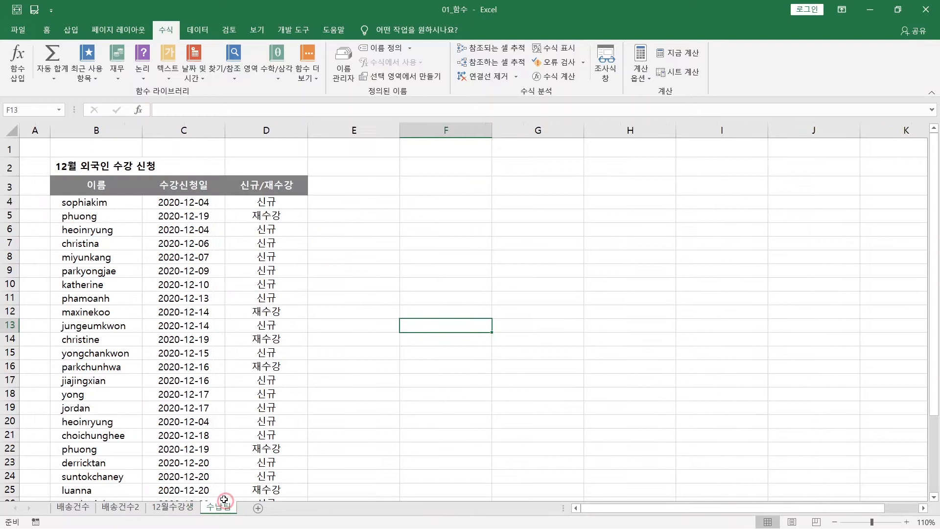
On the 12월수강생 sheet, enter 1 in cell G4 and fill it down column G to the end of the student list.
click(188, 509)
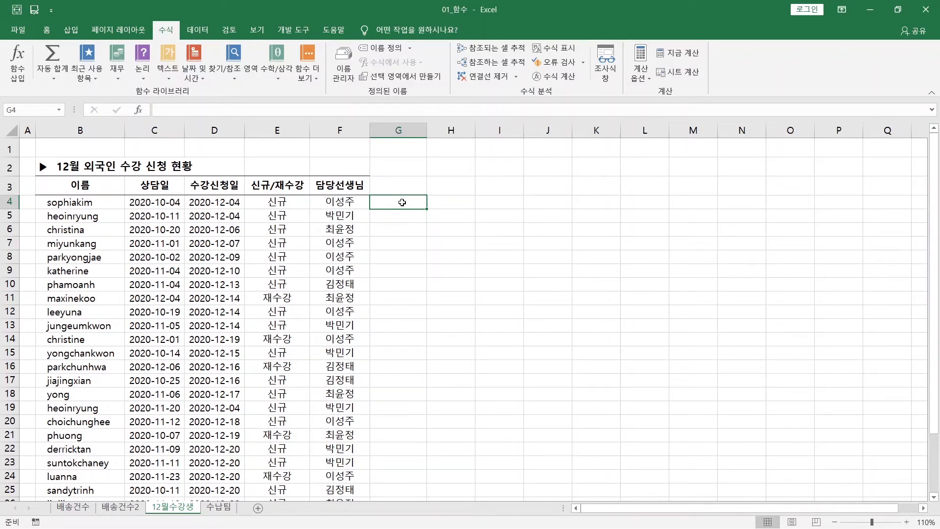
text(1)
key(Return)
click(402, 202)
double_click(426, 209)
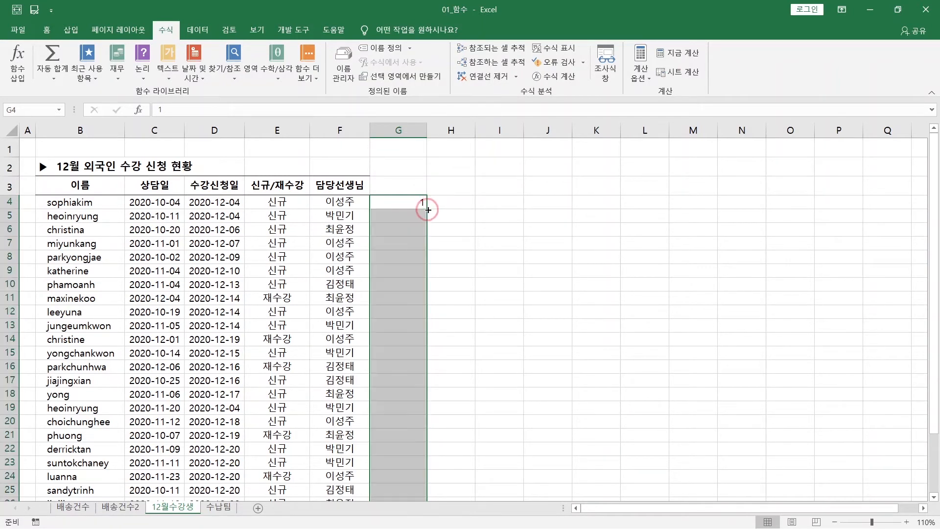
On the 수납팀 sheet, enter 1 in cell E4 and fill it down column E alongside the whole list.
click(218, 507)
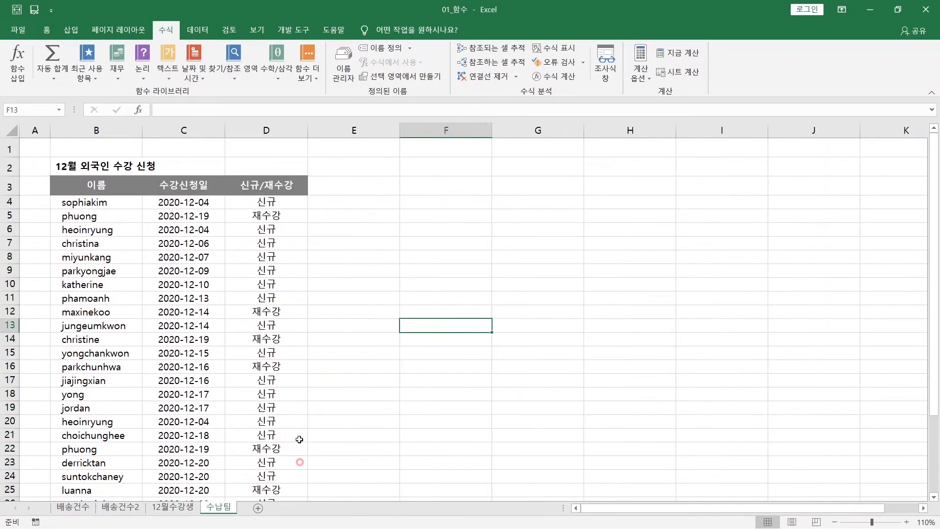
click(350, 198)
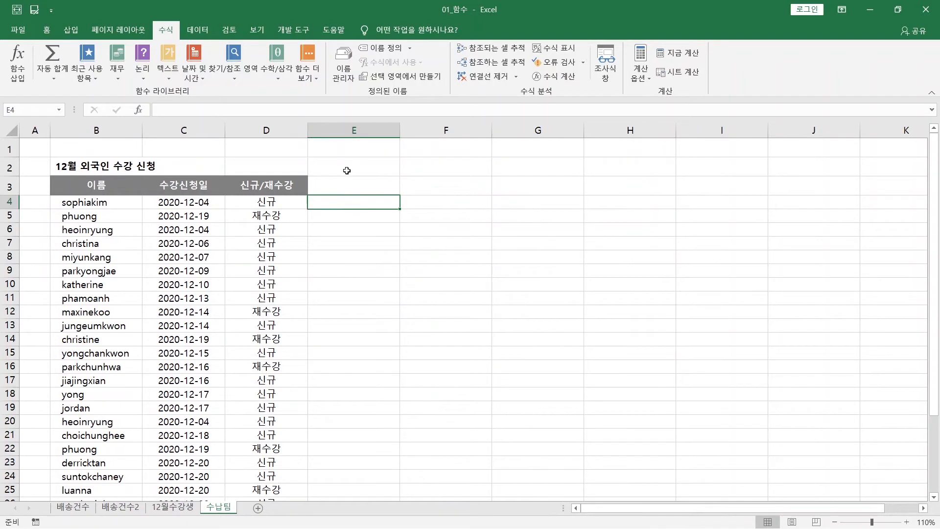
text(1)
key(ctrl+Return)
double_click(398, 210)
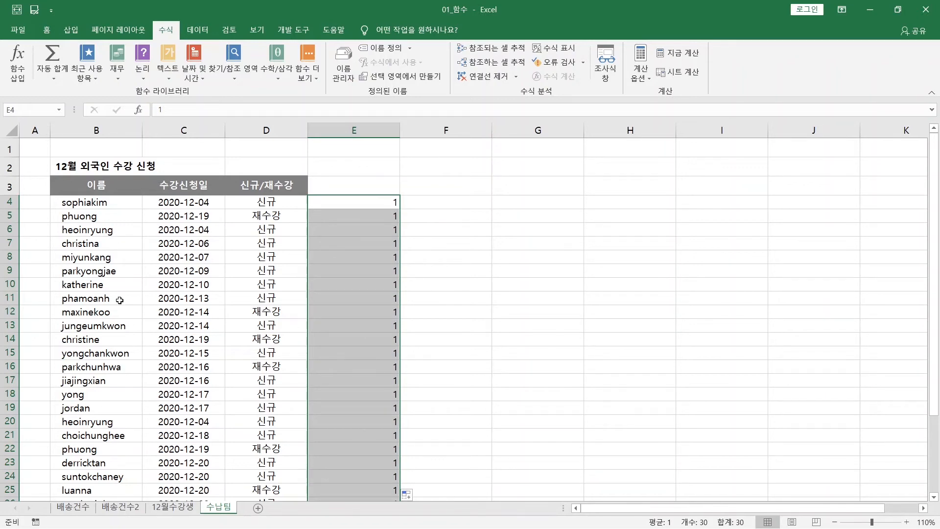
Start a SUMIF formula in H4 of the 12월수강생 sheet, with column B of the 수납팀 sheet as its range.
click(167, 508)
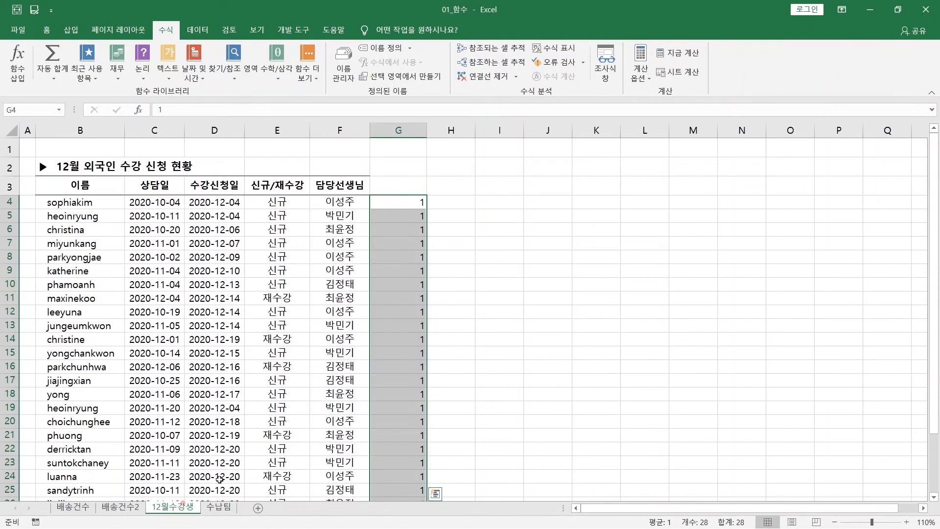
click(462, 200)
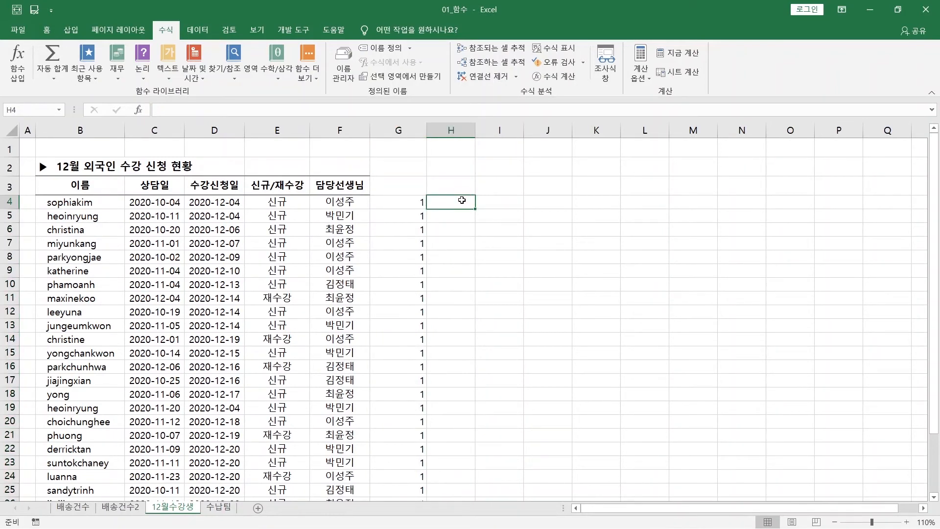
click(96, 132)
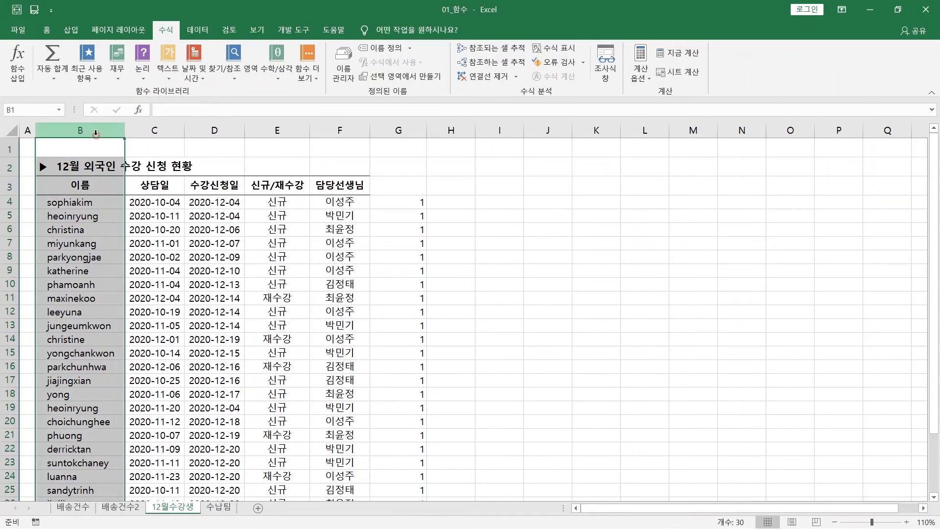
click(398, 130)
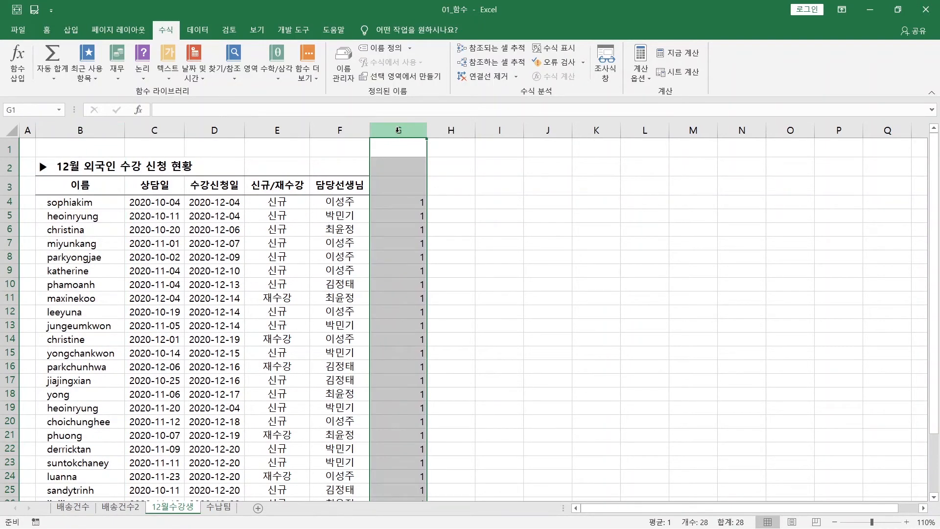
click(433, 201)
text(=)
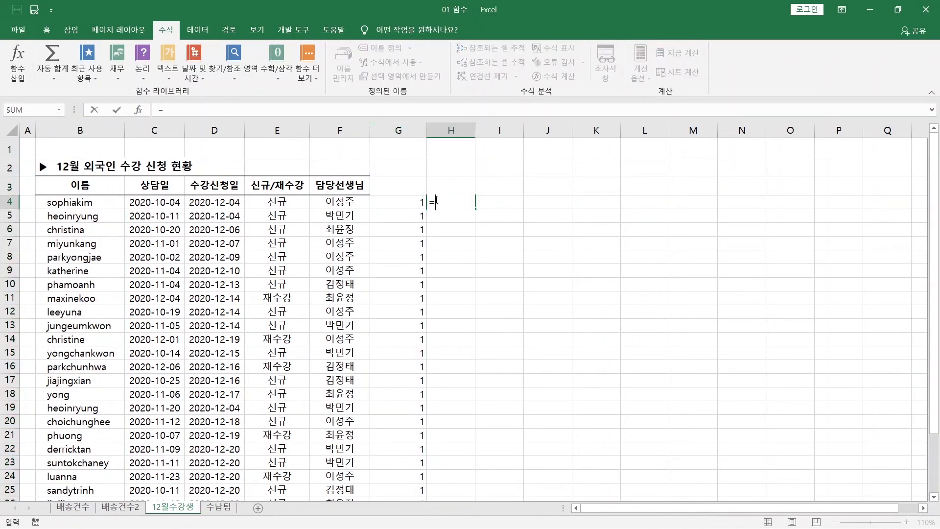
text(SUMIF()
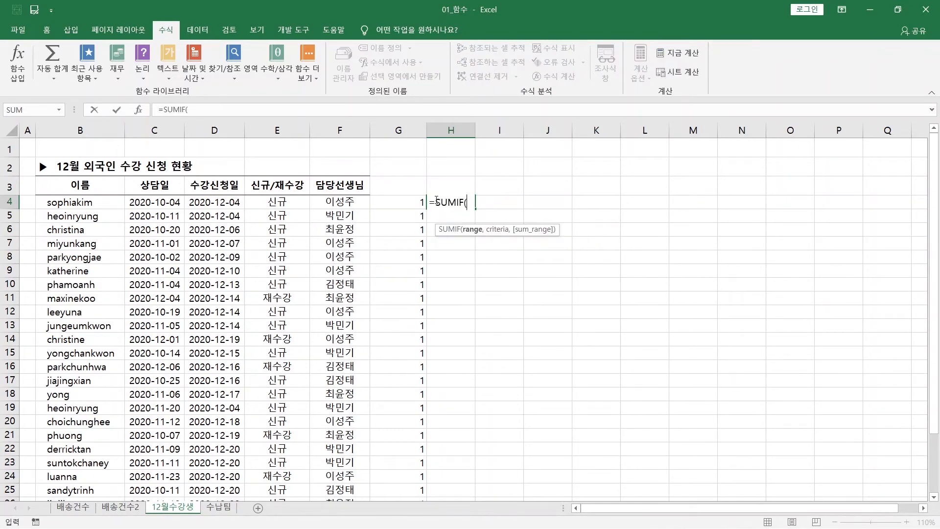
click(219, 507)
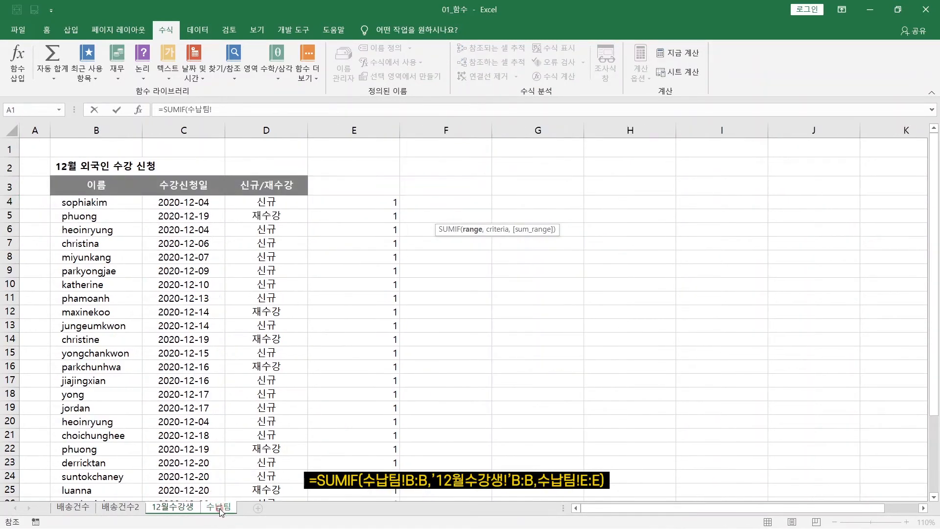
click(98, 129)
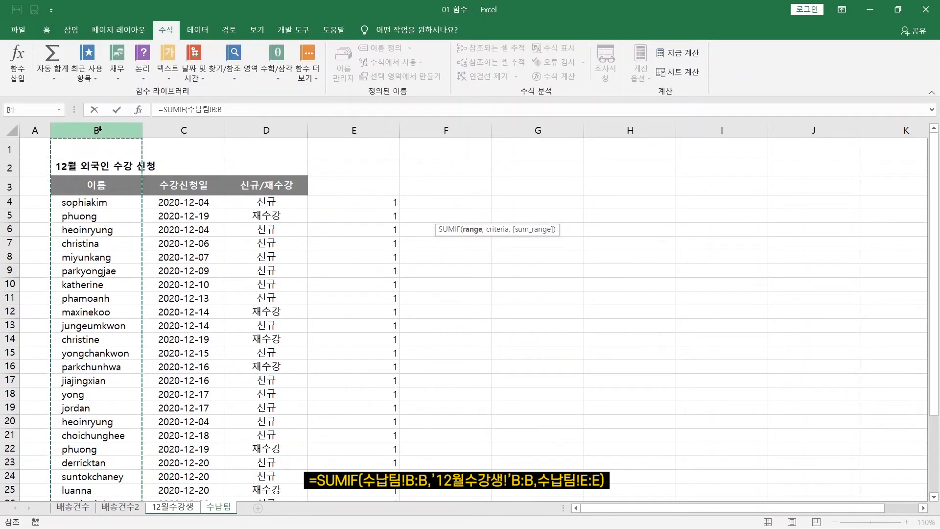
text(,)
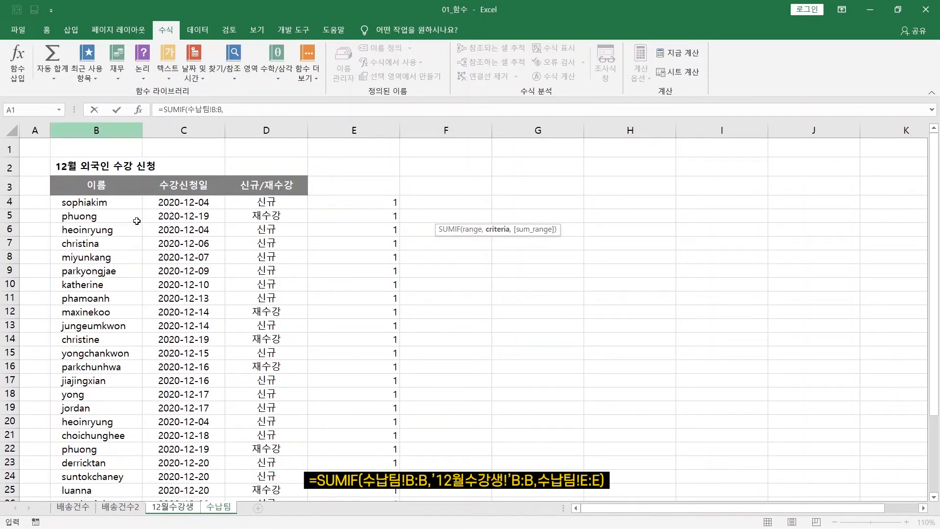
Complete the SUMIF with '12월수강생'!B:B as criteria and 수납팀!E:E as the sum range, and enter it in H4.
click(168, 508)
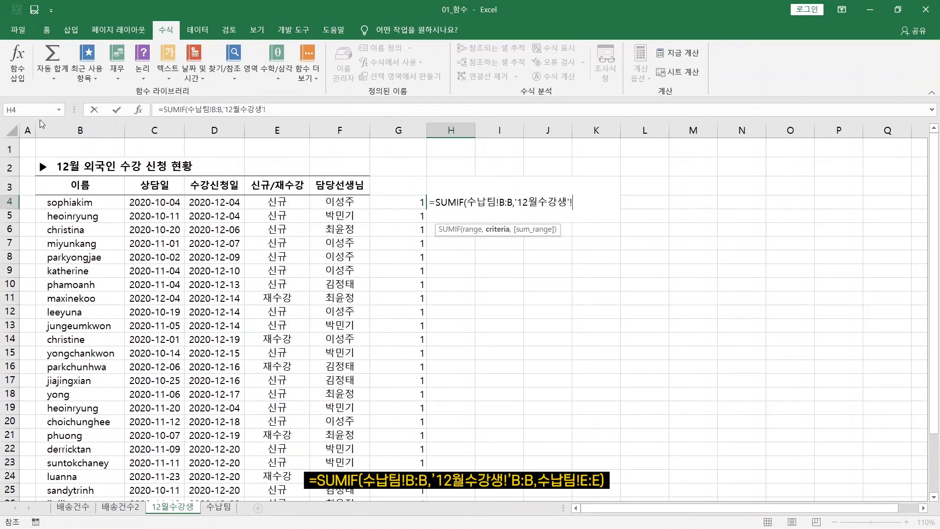
click(60, 130)
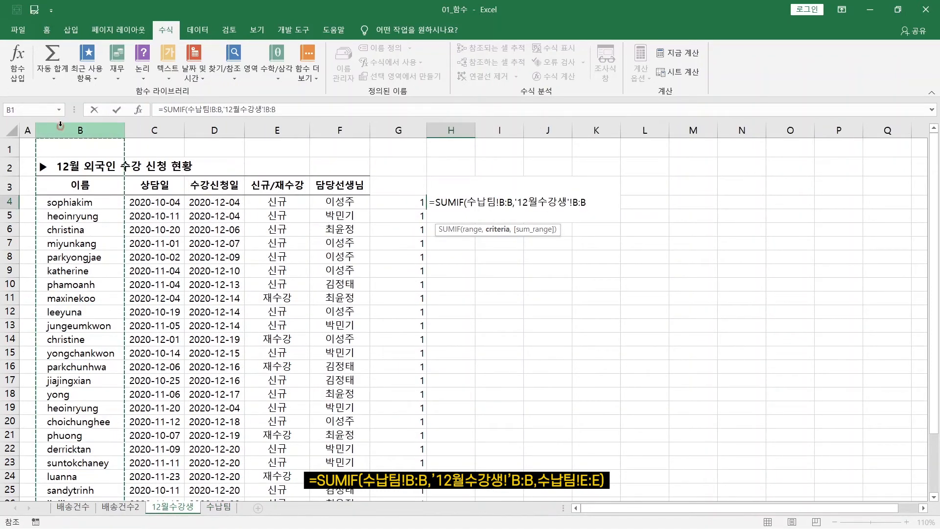
text(,)
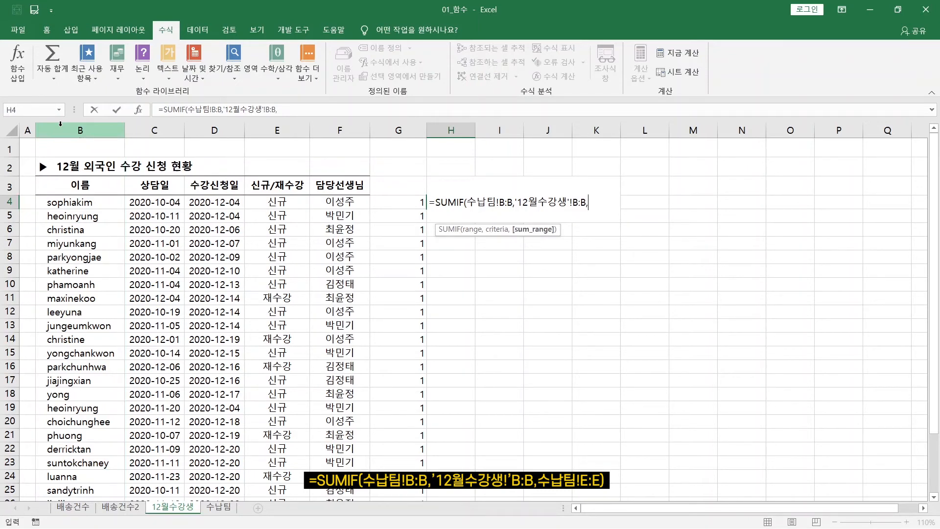
click(210, 507)
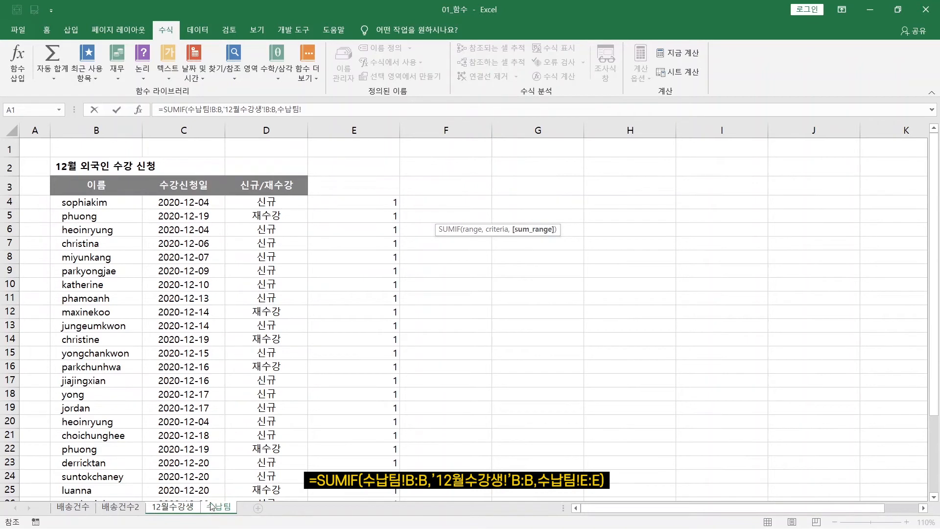
click(337, 130)
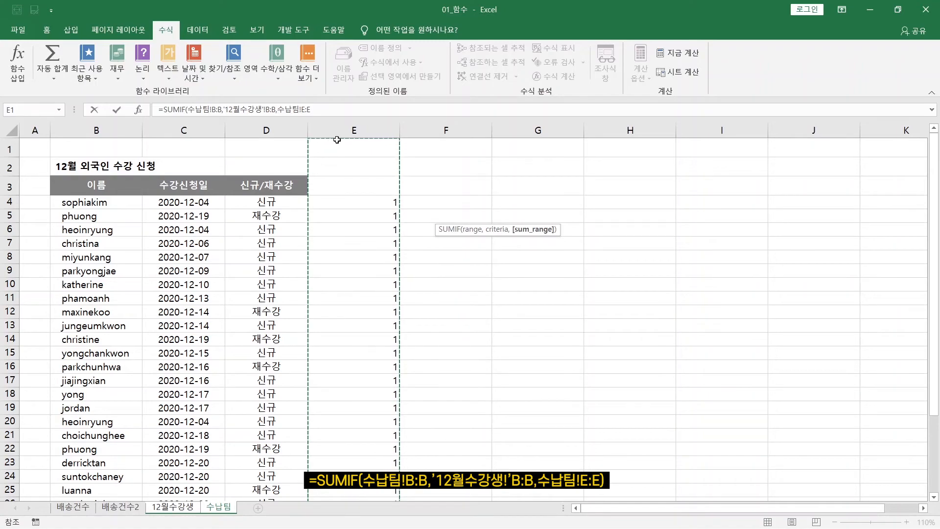
key(Return)
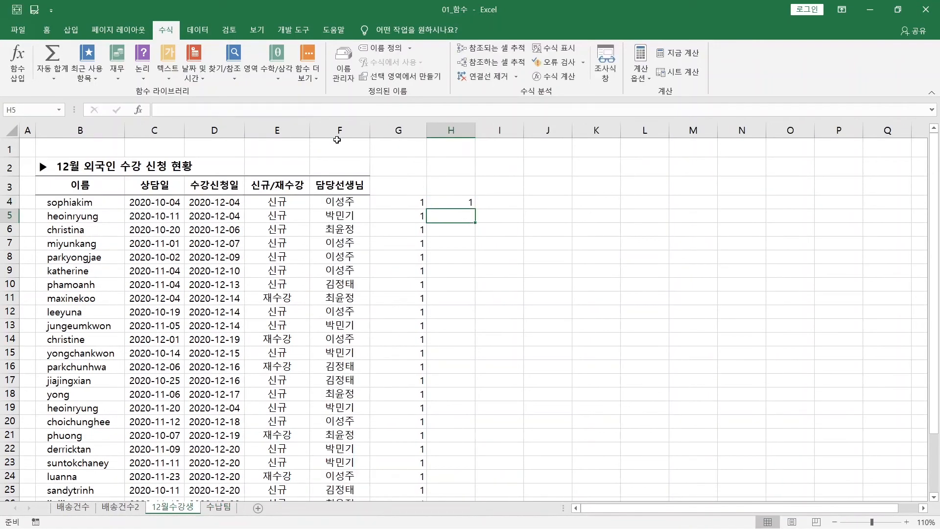
Fill the SUMIF formula from H4 down column H to the last student row.
key(Up)
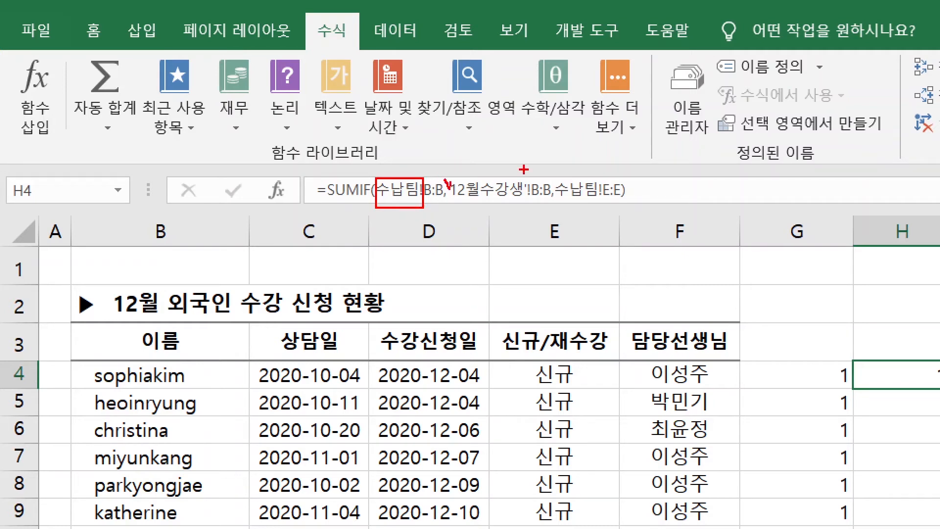
drag(523, 178, 529, 181)
drag(456, 200, 552, 199)
mouse_move(455, 192)
mouse_down()
mouse_move(532, 192)
mouse_move(555, 204)
mouse_up()
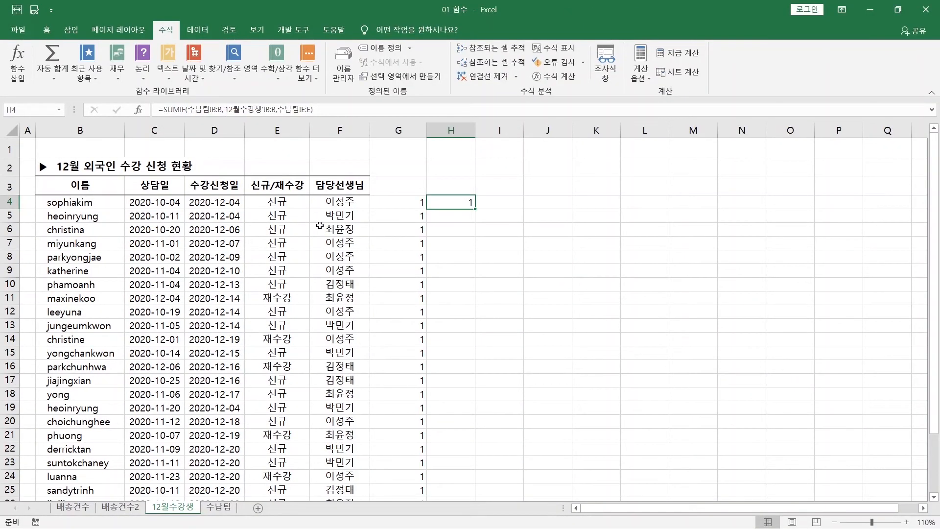
double_click(474, 211)
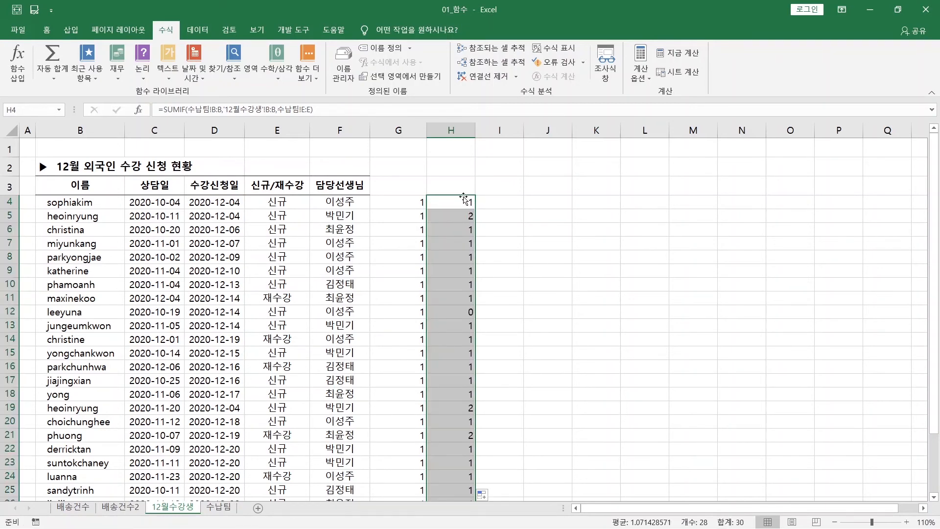
Examine the SUMIF results in column H down to row 31 for students whose value differs from 1.
scroll(466, 194, down, 1)
click(457, 150)
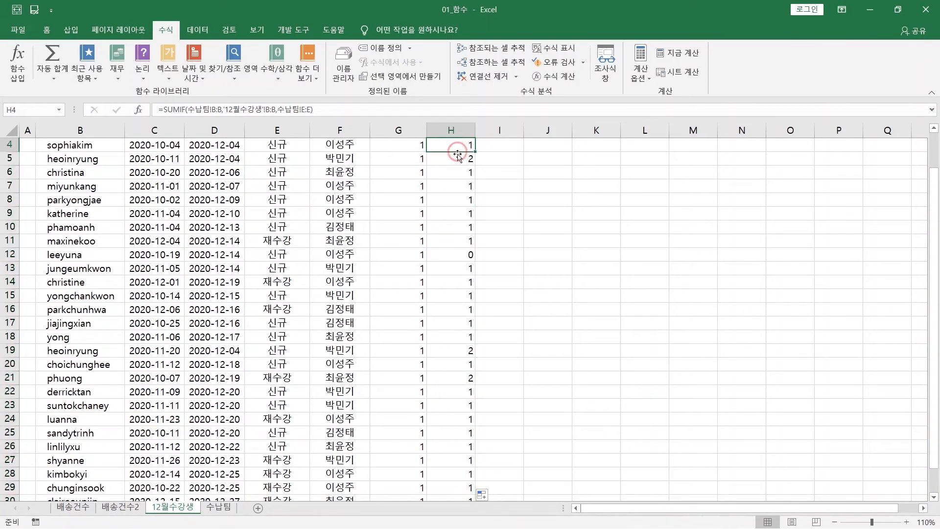
click(457, 162)
click(473, 249)
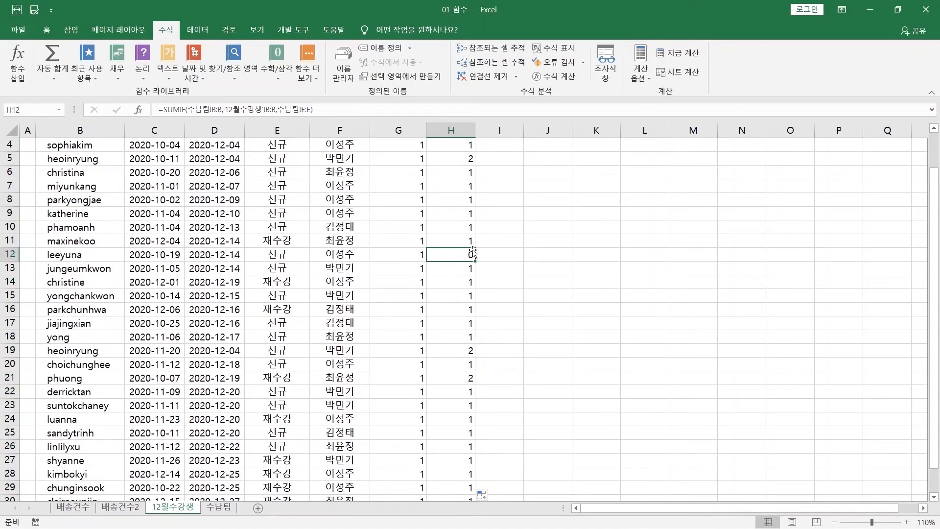
click(465, 375)
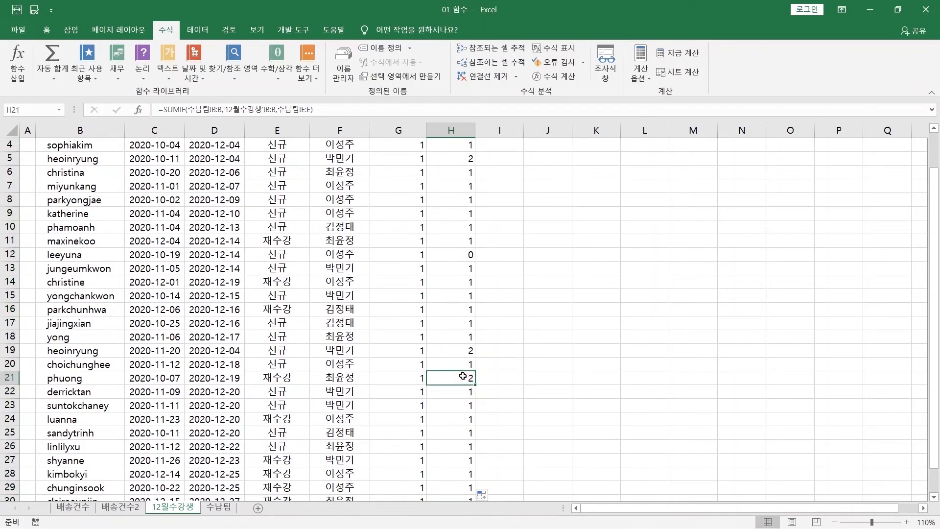
scroll(464, 375, down, 2)
scroll(463, 375, up, 2)
scroll(462, 375, down, 1)
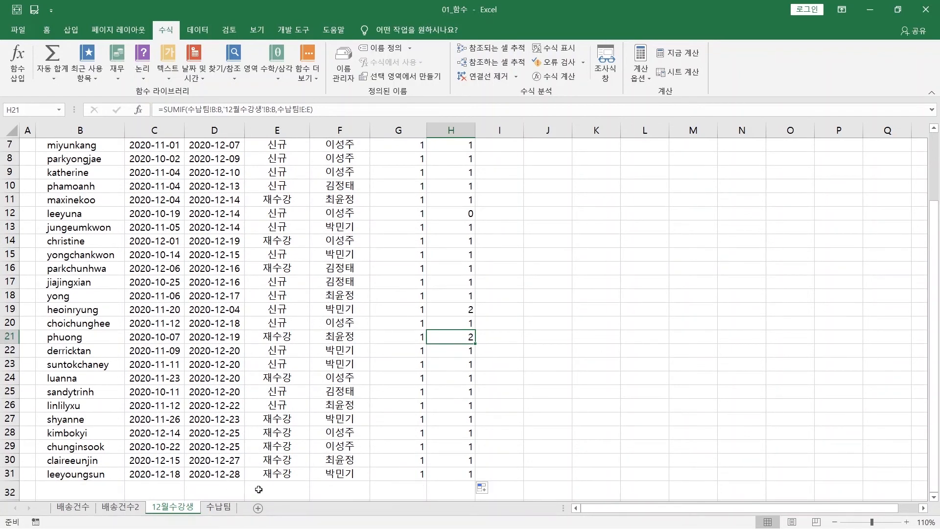
drag(448, 256, 450, 284)
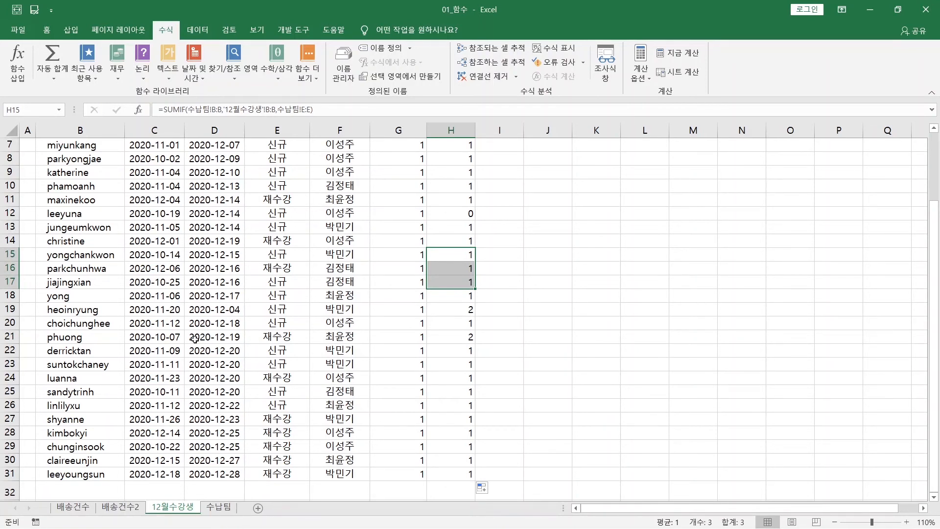
Start a SUMIF formula in F4 of the 수납팀 sheet, with column B of the 12월수강생 sheet as its range.
click(451, 311)
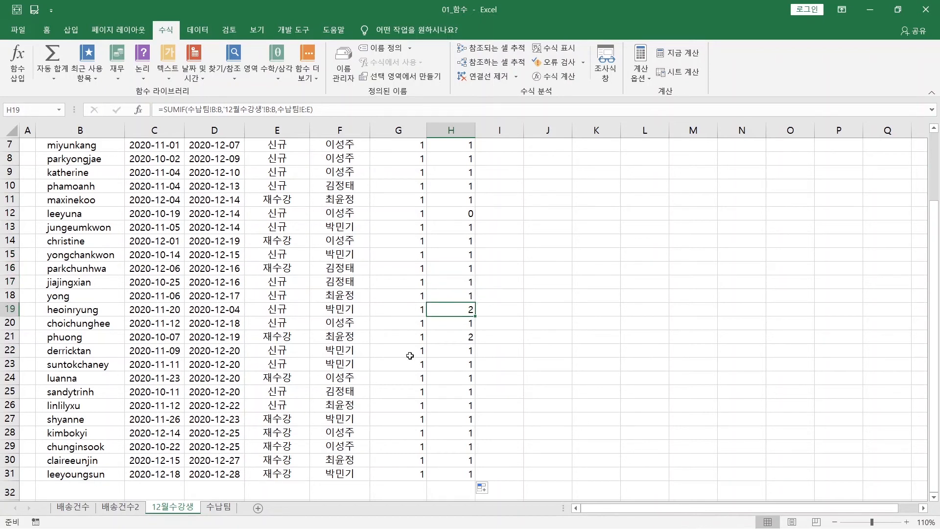
click(229, 507)
drag(429, 205, 429, 218)
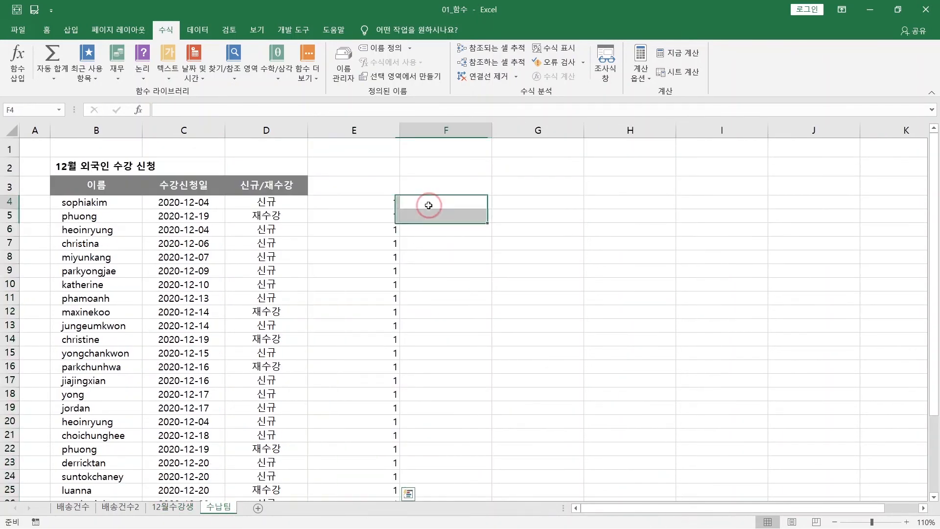
click(429, 205)
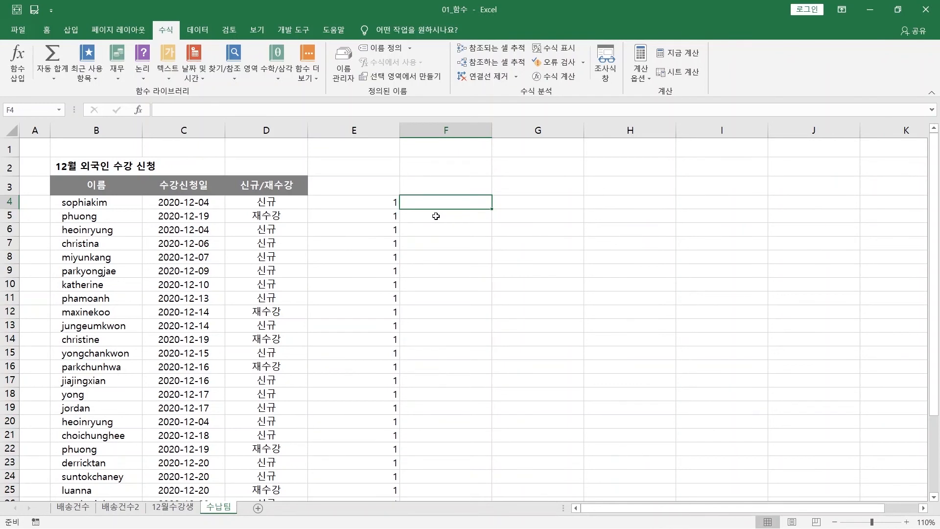
text(=SUMIF)
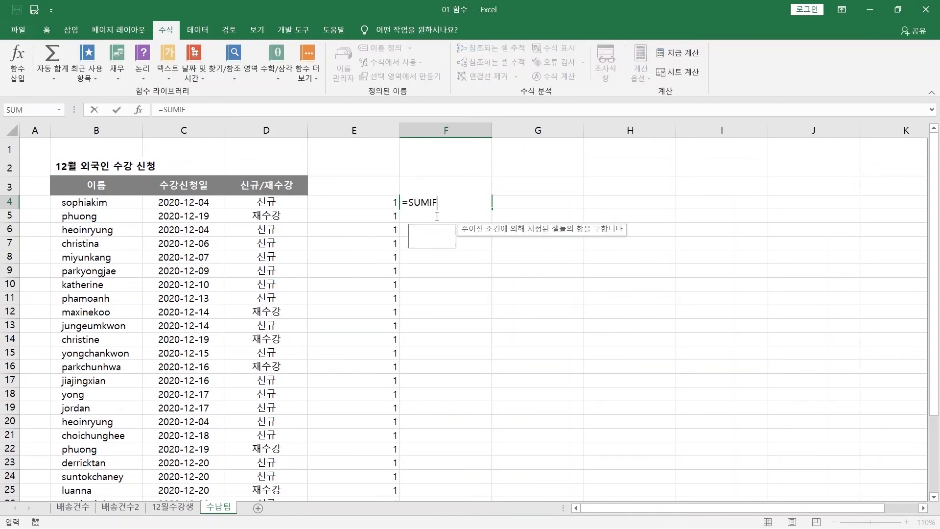
text(()
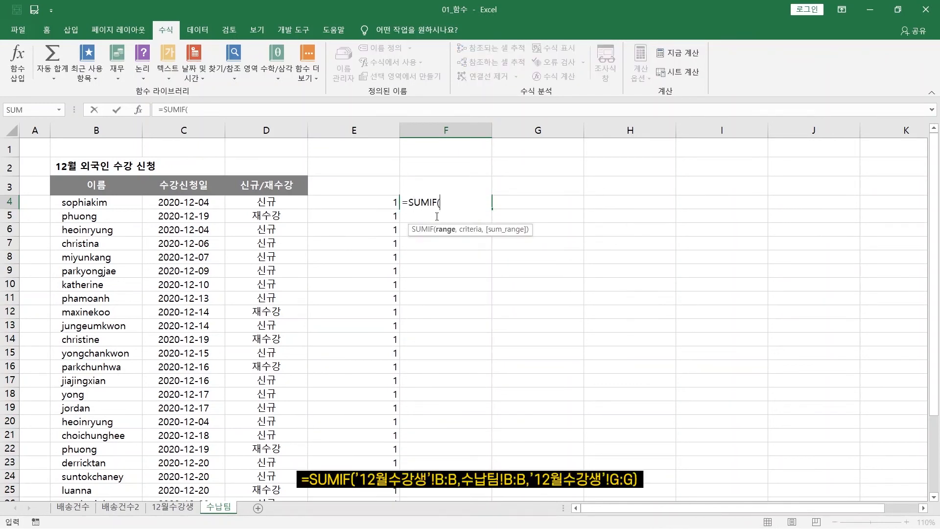
click(176, 508)
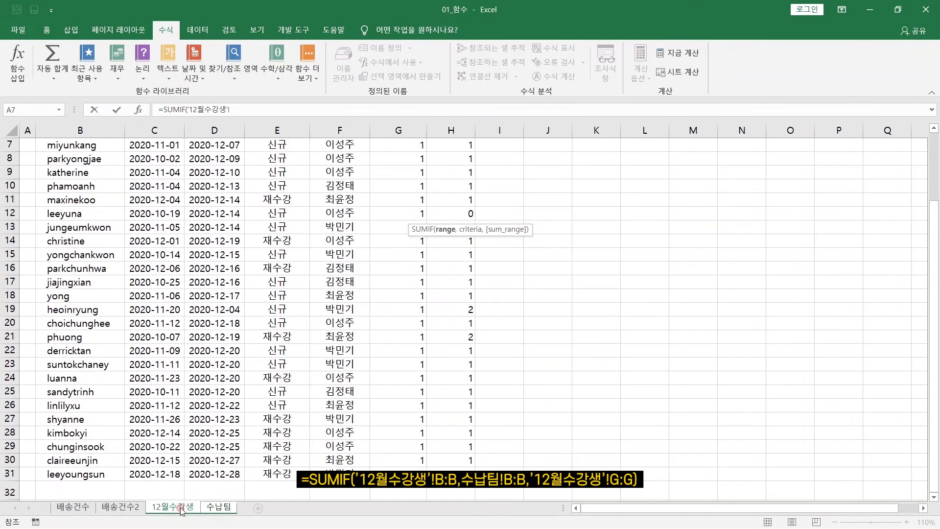
click(99, 131)
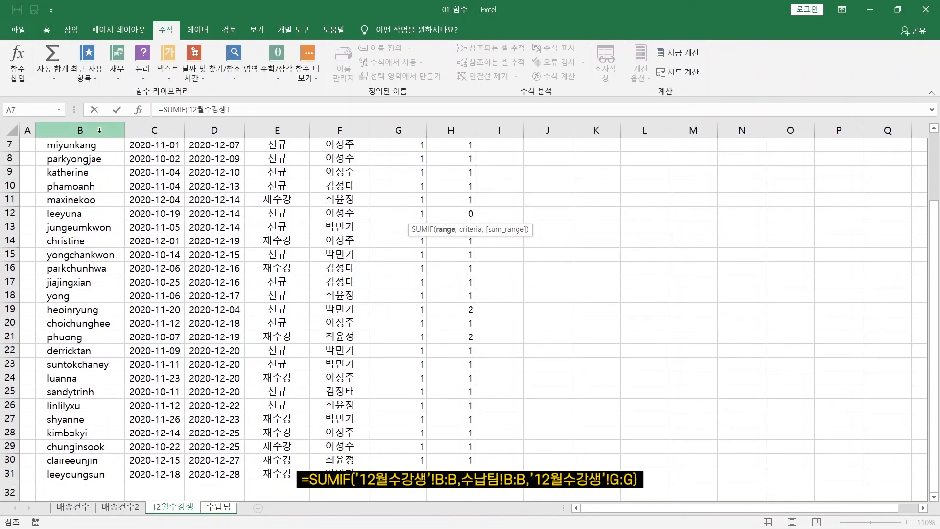
text(,)
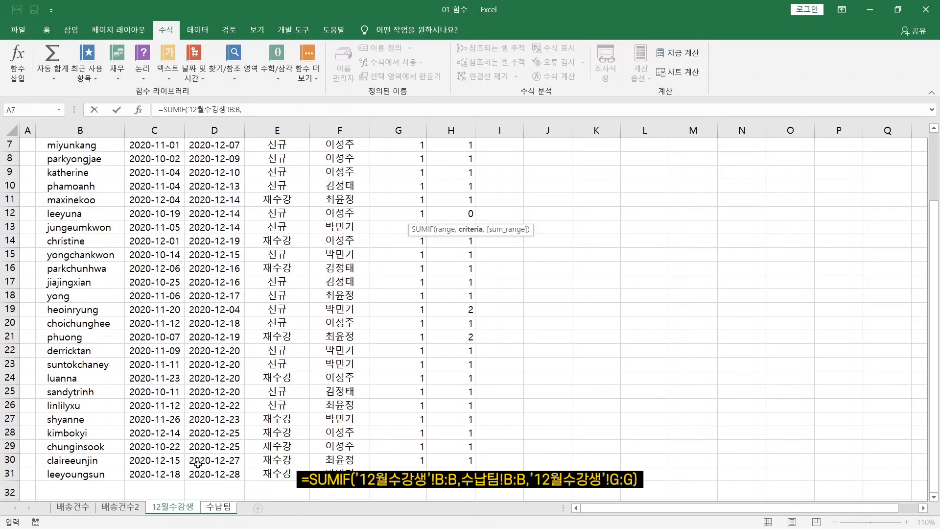
Complete the SUMIF with 수납팀!B:B as criteria and '12월수강생'!G:G as the sum range, and enter it in F4.
click(216, 507)
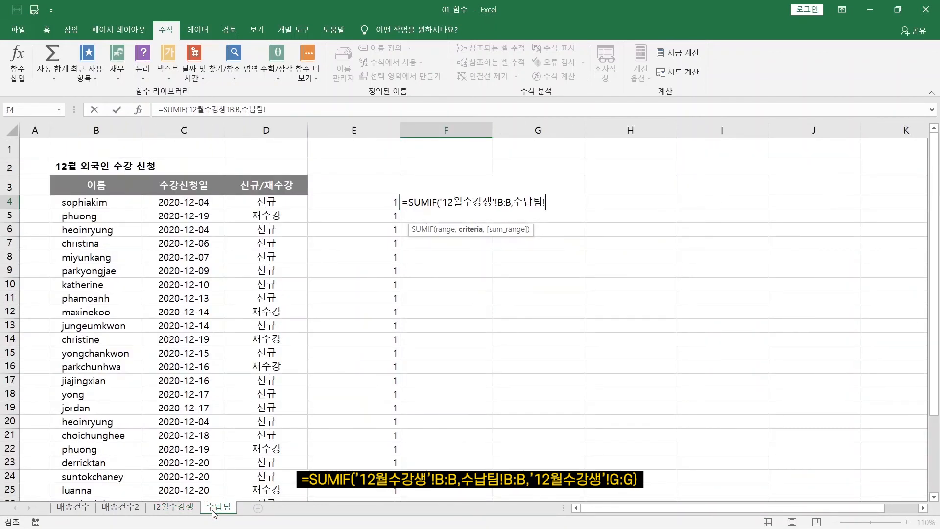
click(106, 124)
text(,)
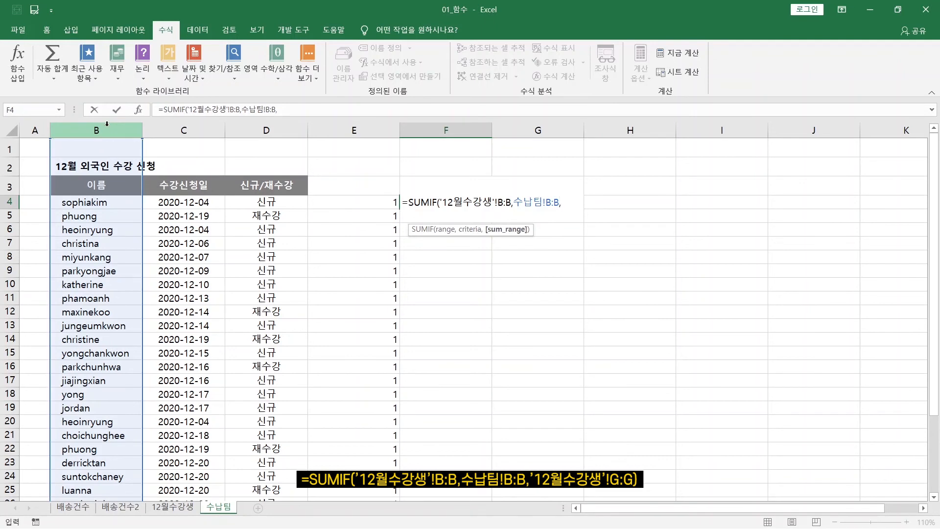
click(171, 510)
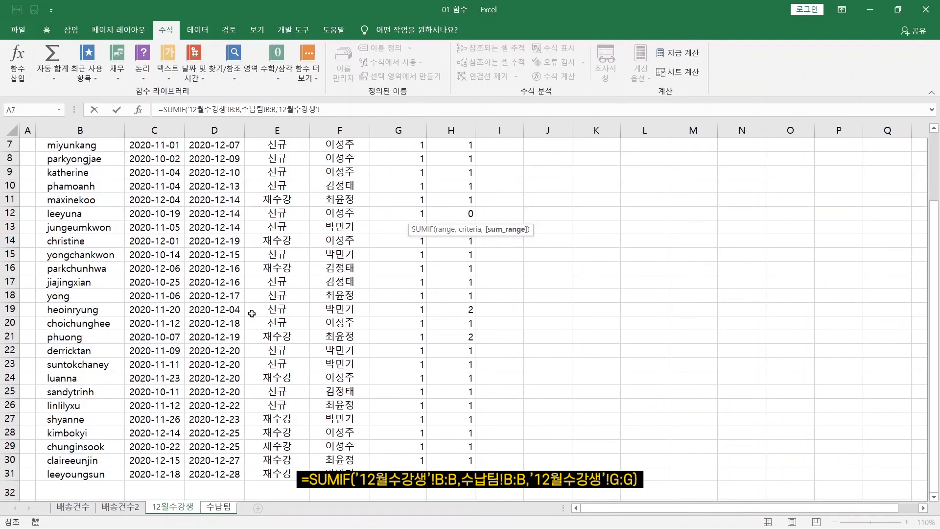
click(400, 131)
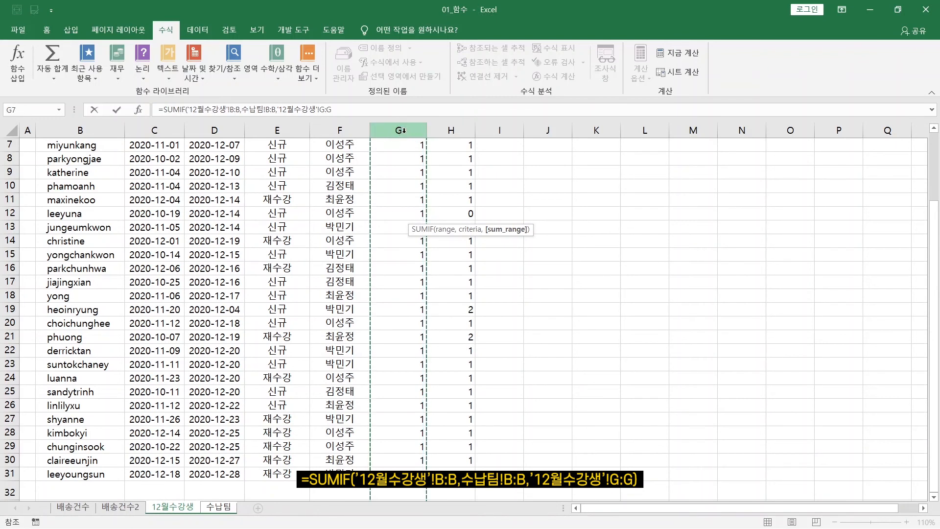
text())
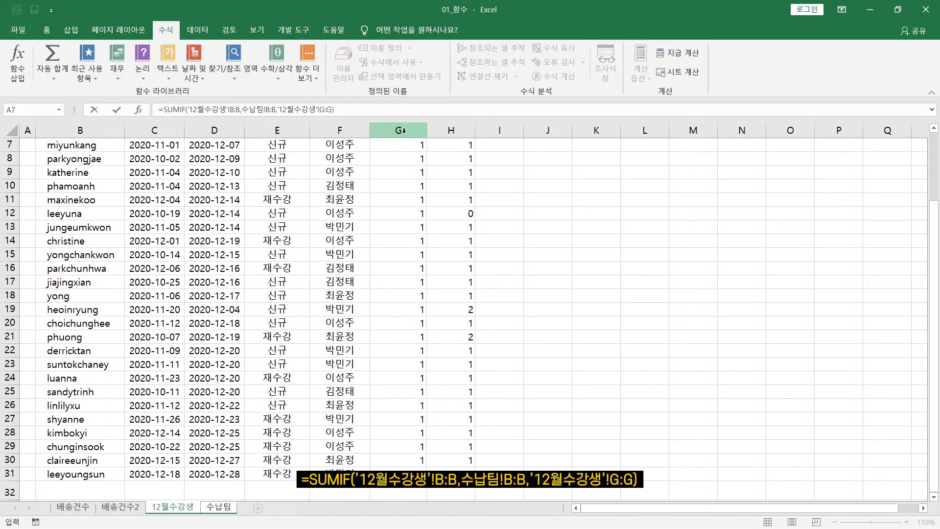
key(Return)
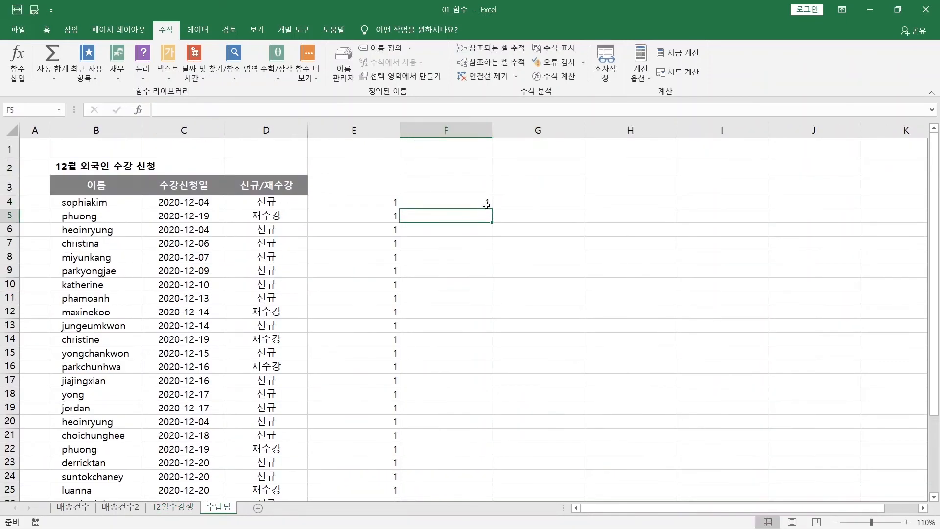
Fill the SUMIF formula from F4 down column F to the last student row and check the results for values other than 1.
click(486, 205)
double_click(487, 205)
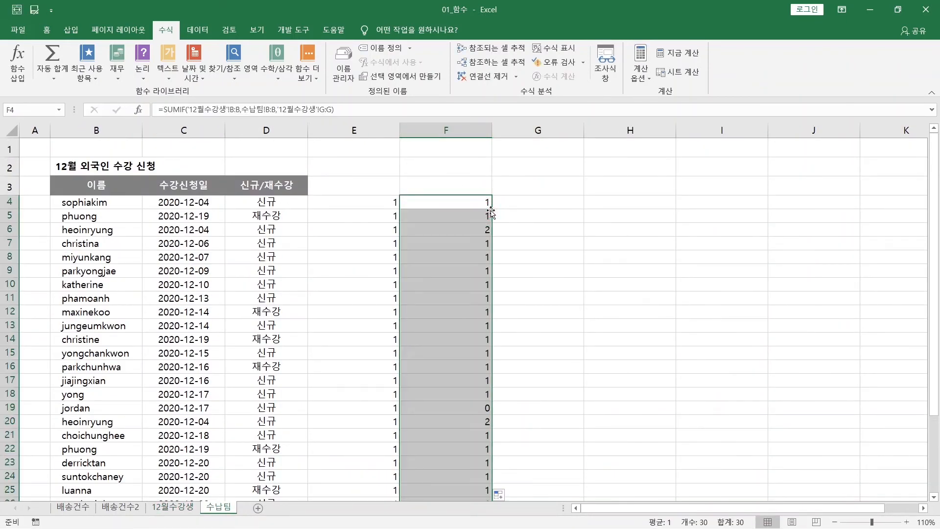
scroll(452, 303, down, 3)
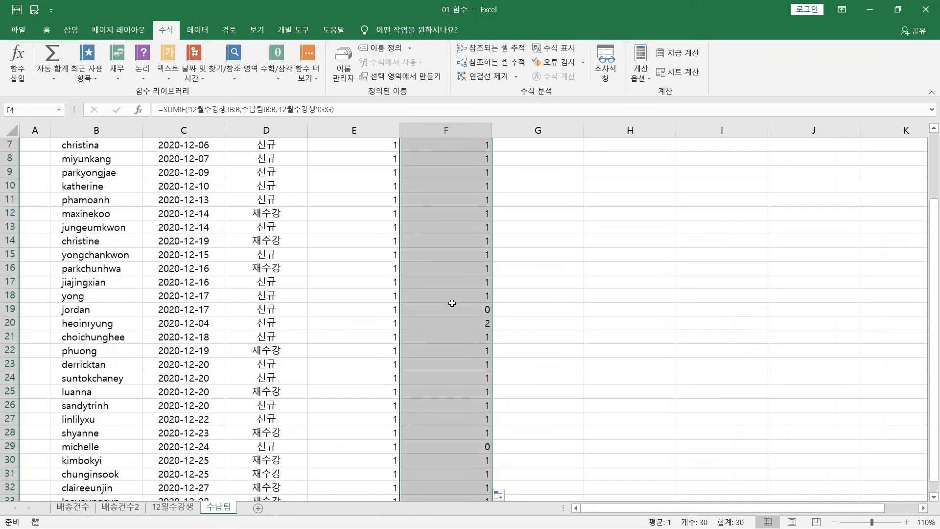
click(463, 288)
click(464, 266)
drag(463, 254, 466, 295)
scroll(465, 296, up, 3)
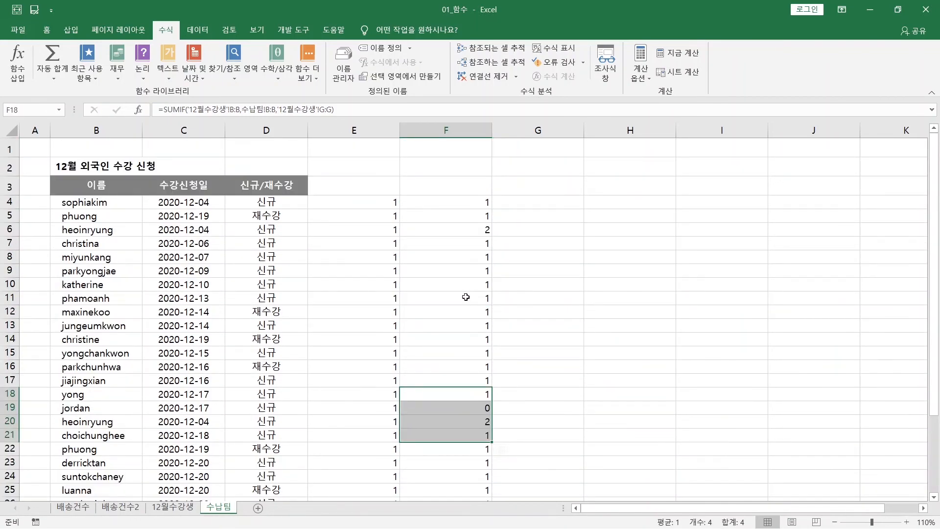